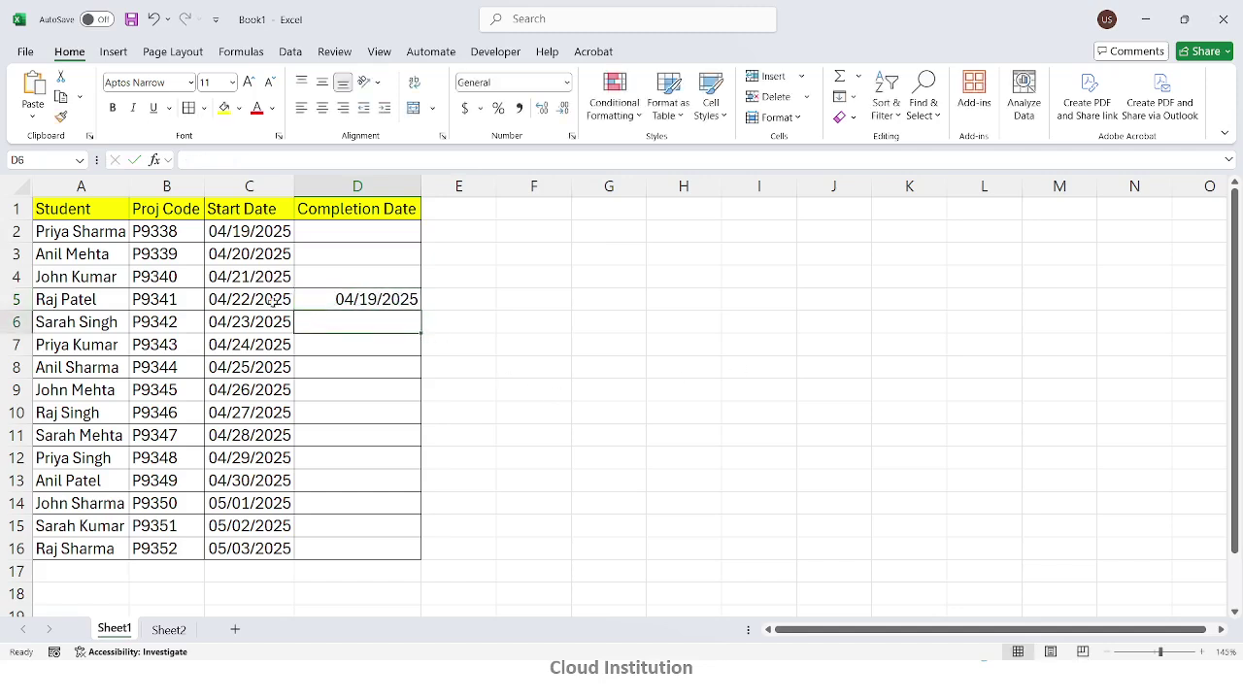
Try a red font colour on the dates in C5:D5, and undo it.
{"action": "left_click_drag", "start_coordinate": [273, 302], "coordinate": [374, 307]}
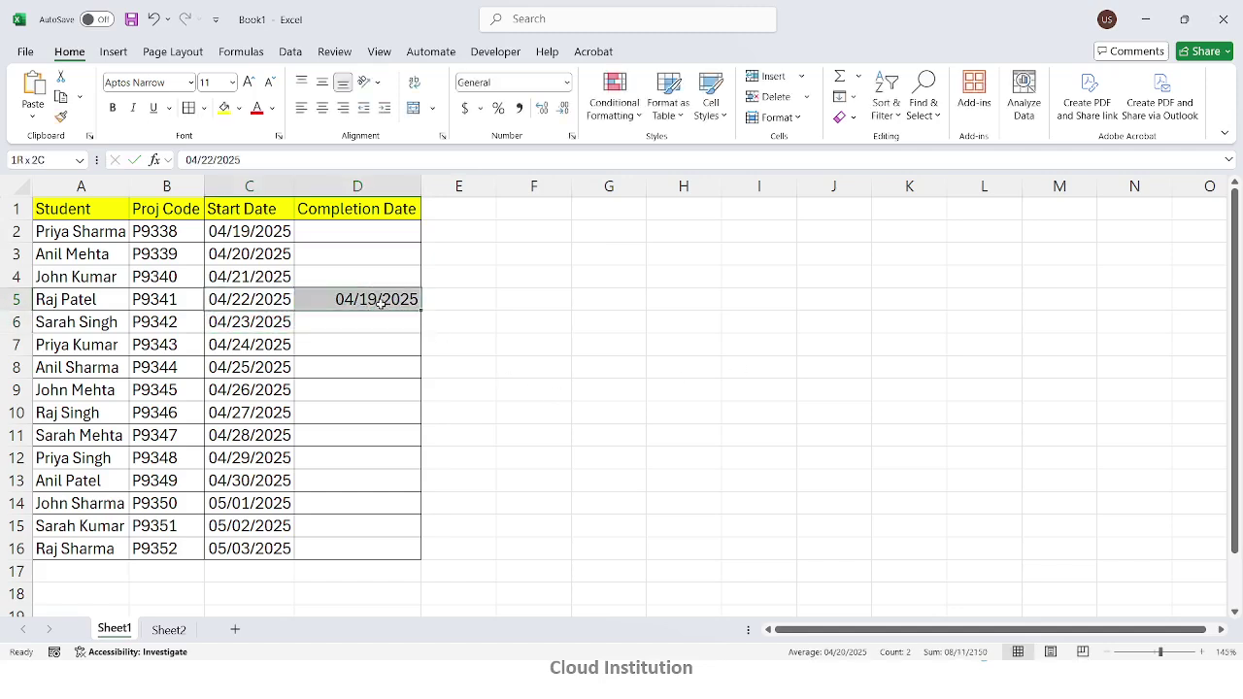
{"action": "left_click", "coordinate": [257, 108]}
{"action": "left_click", "coordinate": [616, 325]}
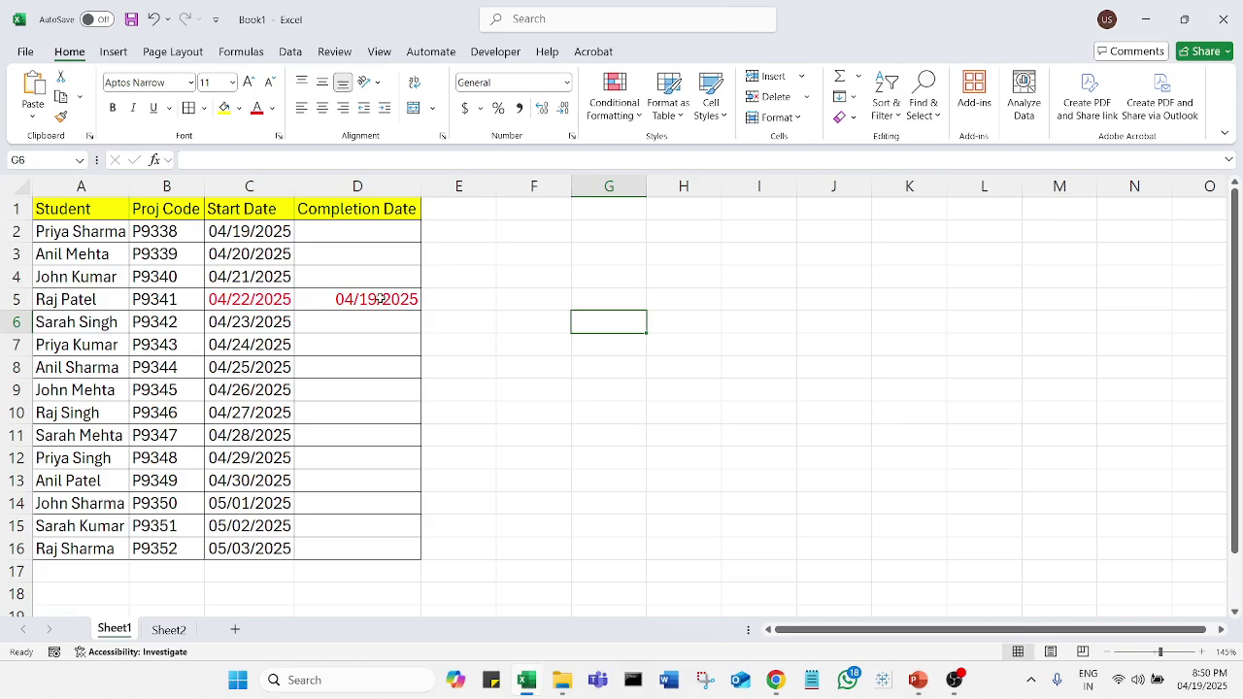
{"action": "key", "text": "ctrl+z"}
Clear the completion date from cell D5.
{"action": "left_click", "coordinate": [501, 341]}
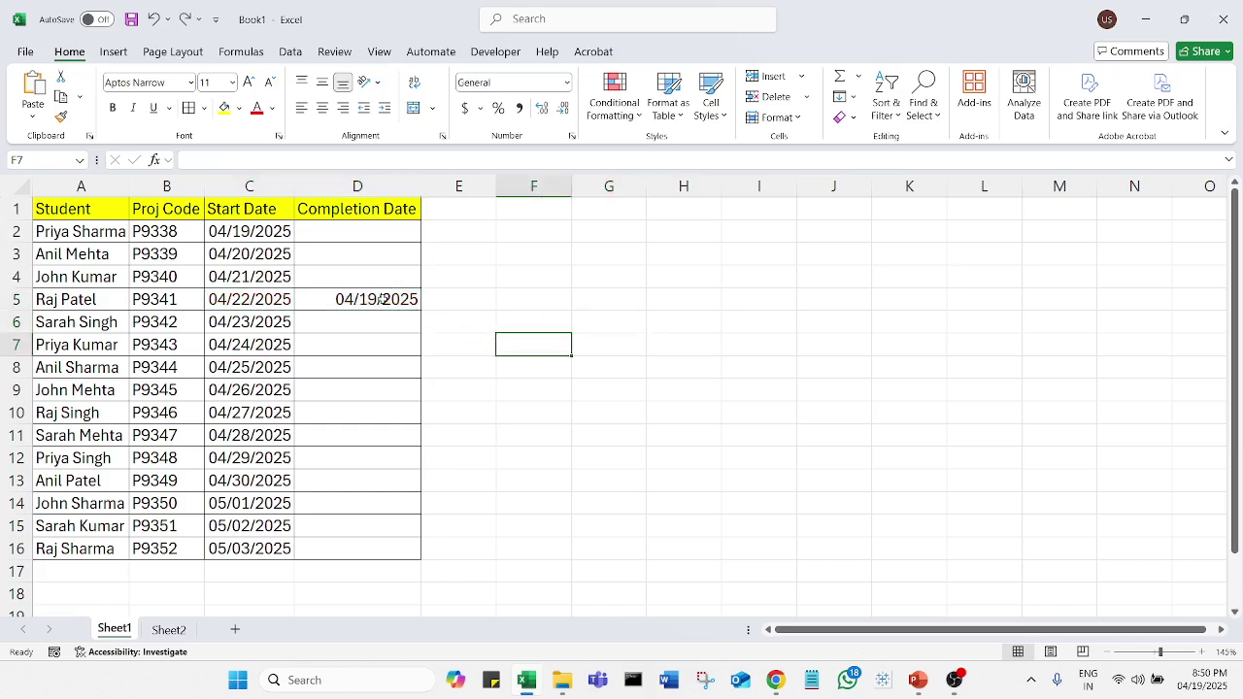
{"action": "left_click", "coordinate": [408, 308]}
{"action": "key", "text": "Delete"}
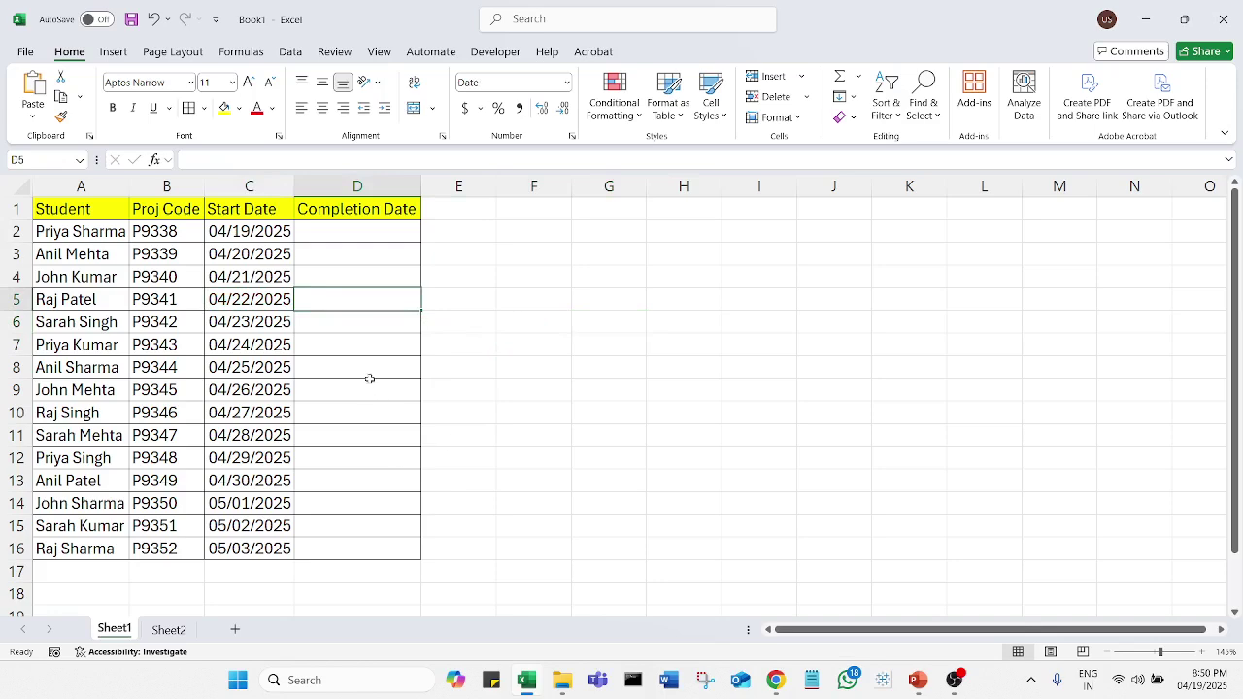
Enter the current date, 04/19/2025, as the completion date in D2 and compare it with the start date in C2.
{"action": "left_click", "coordinate": [356, 228]}
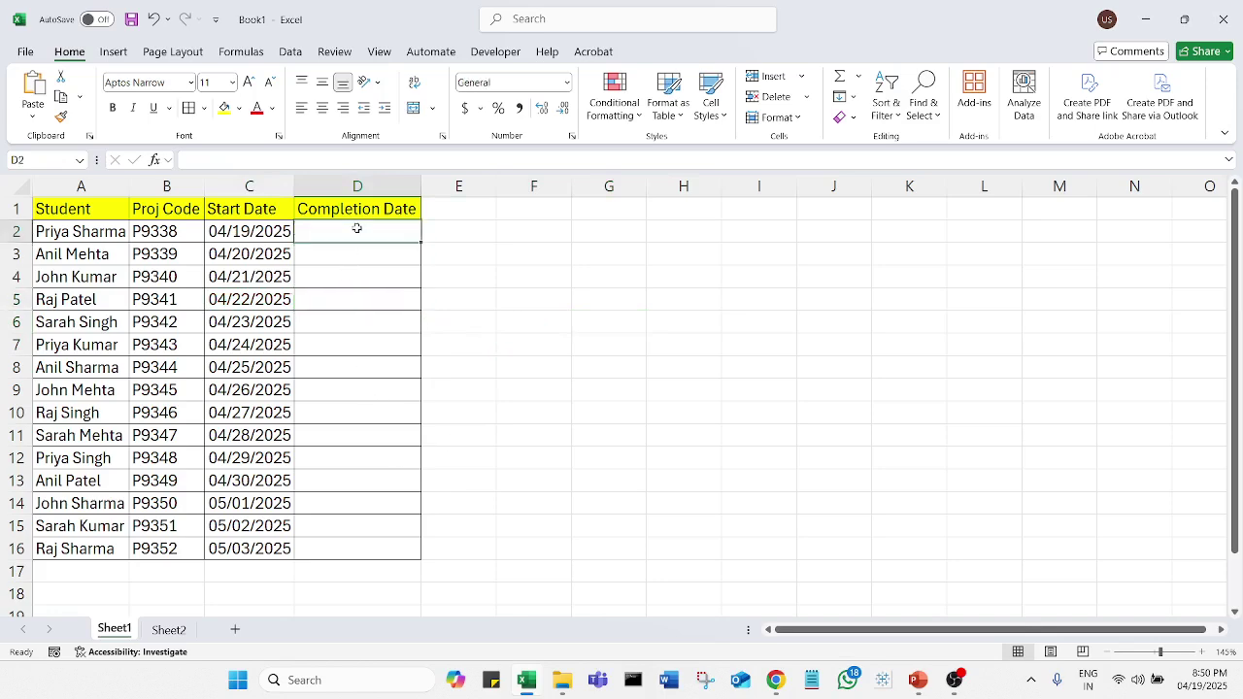
{"action": "key", "text": "ctrl+semicolon"}
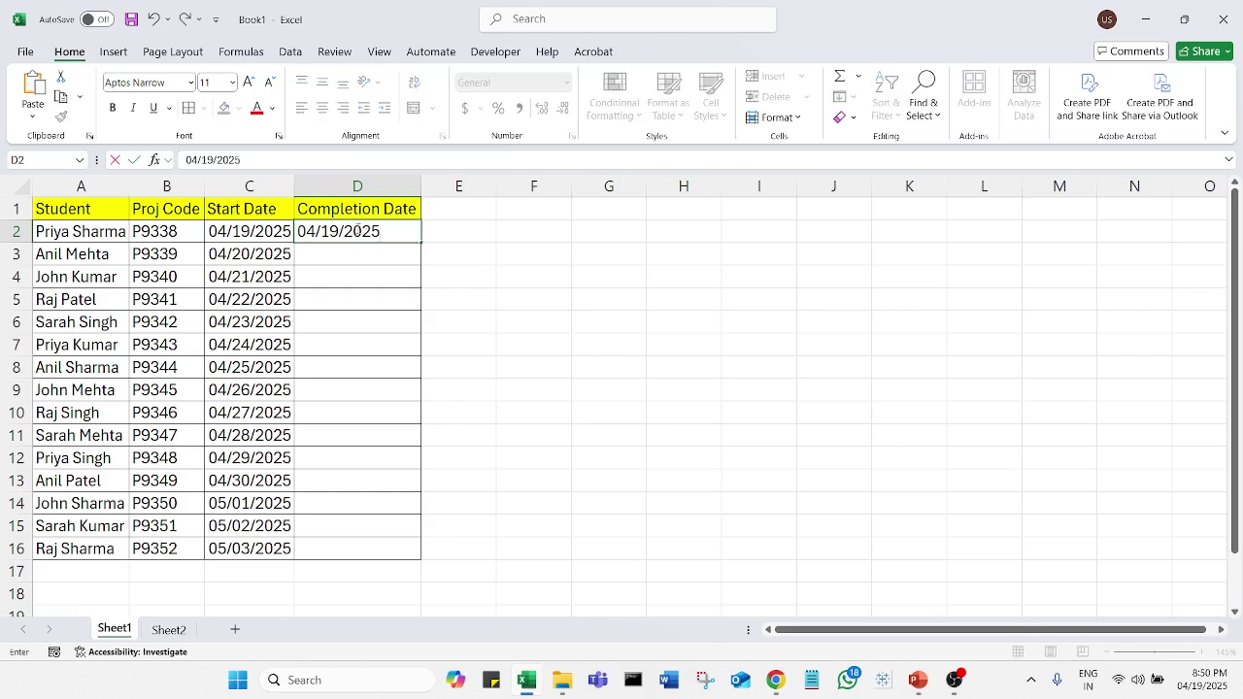
{"action": "key", "text": "Return"}
{"action": "left_click", "coordinate": [473, 296]}
{"action": "left_click", "coordinate": [381, 235]}
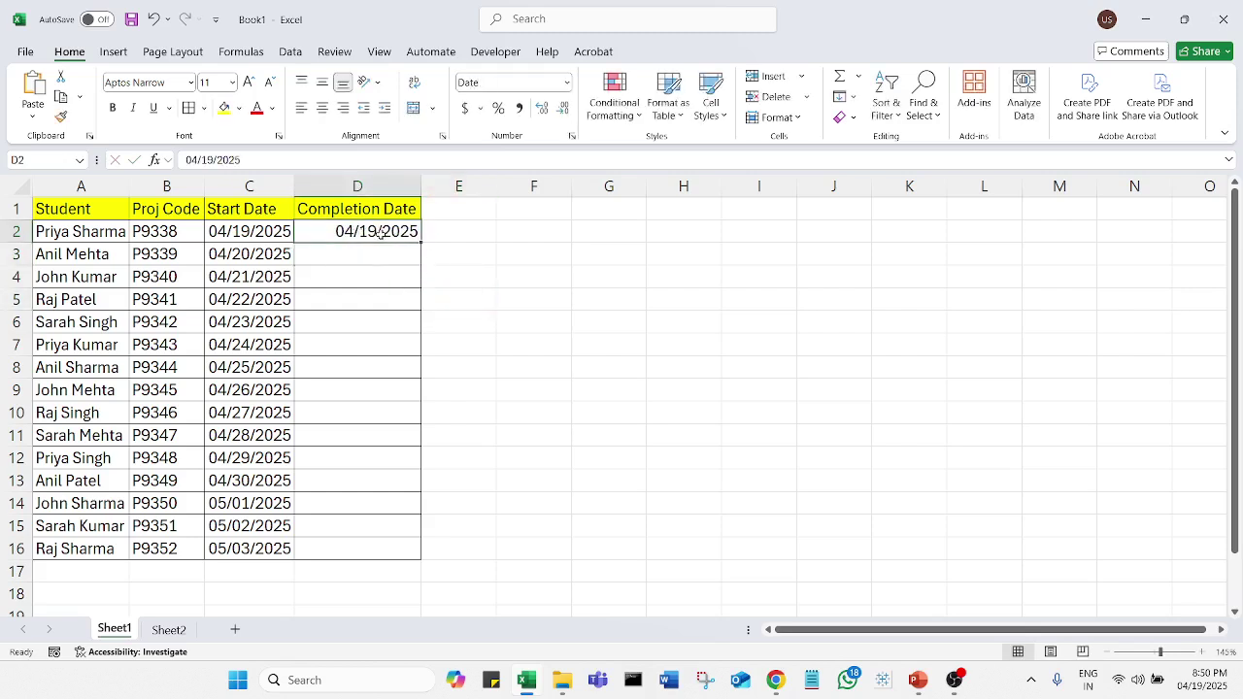
{"action": "left_click", "coordinate": [230, 233]}
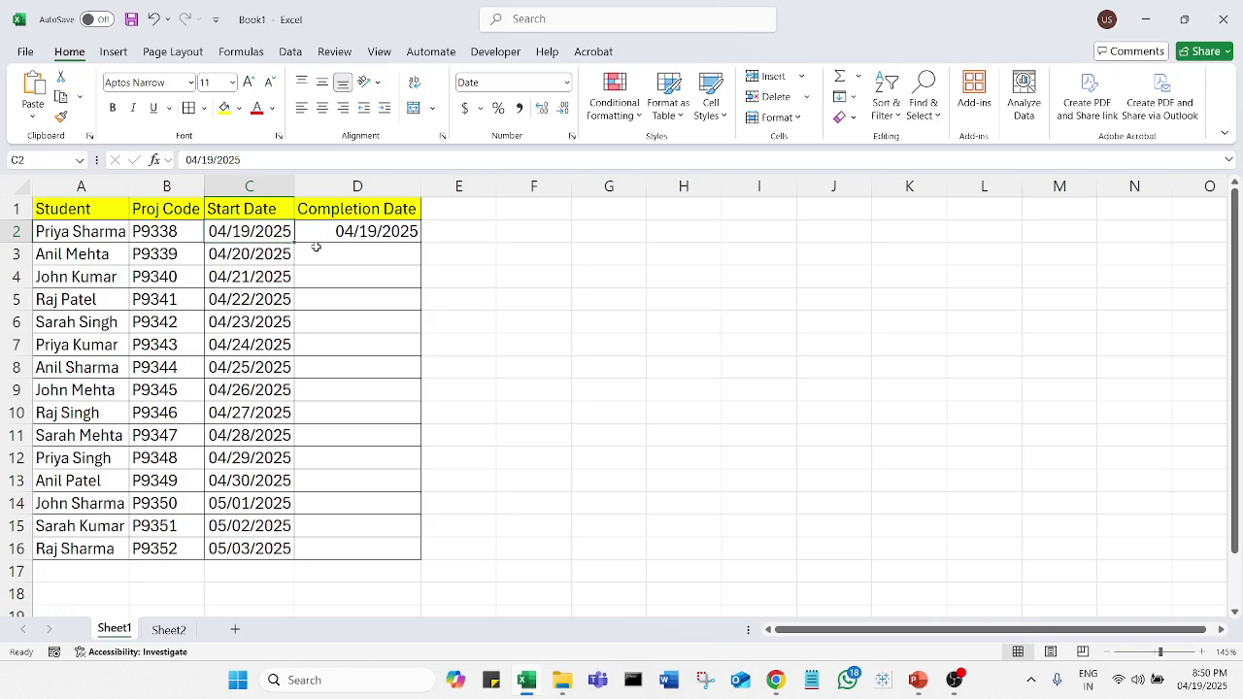
{"action": "left_click", "coordinate": [382, 257]}
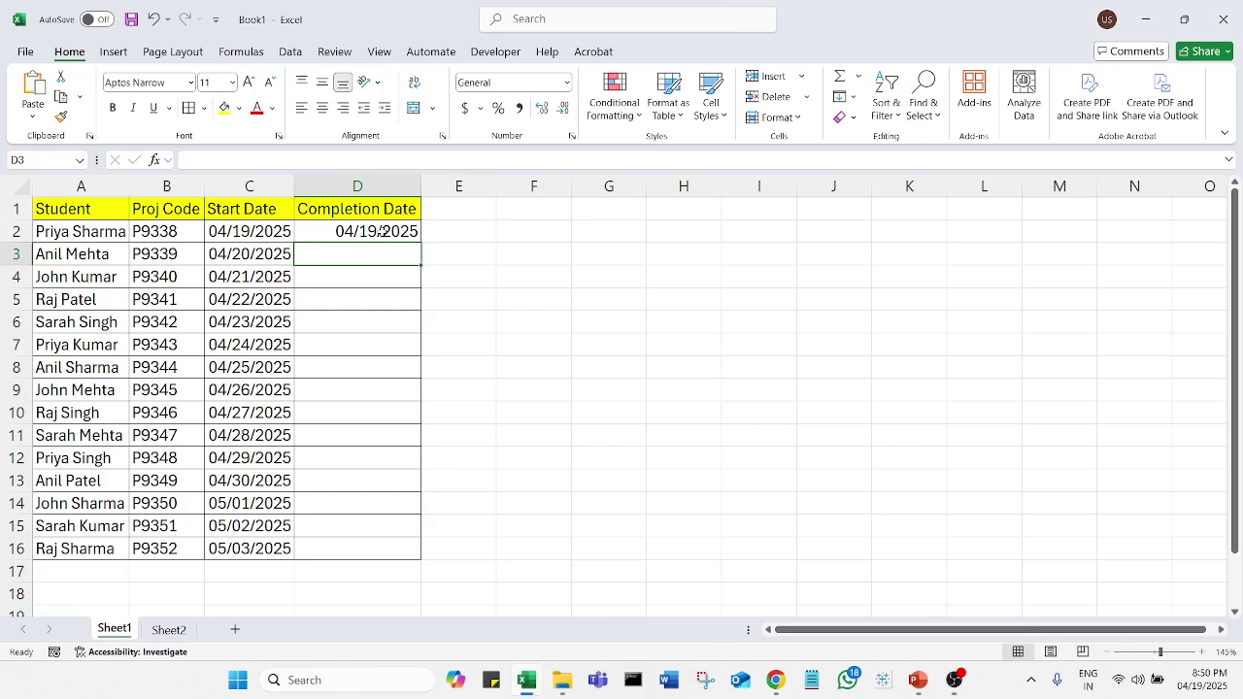
{"action": "left_click", "coordinate": [389, 231]}
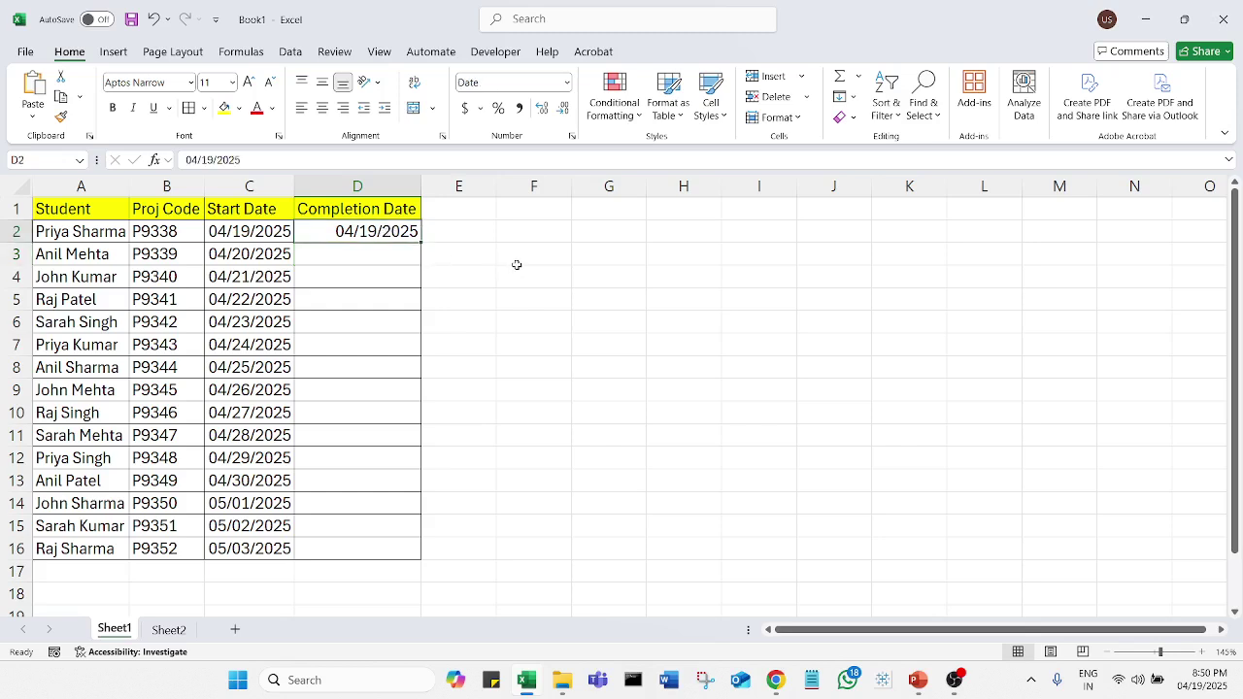
Clear the completion date from D2, leaving the range D2:D16 without entries.
{"action": "key", "text": "Delete"}
{"action": "left_click", "coordinate": [516, 264]}
{"action": "left_click", "coordinate": [373, 238]}
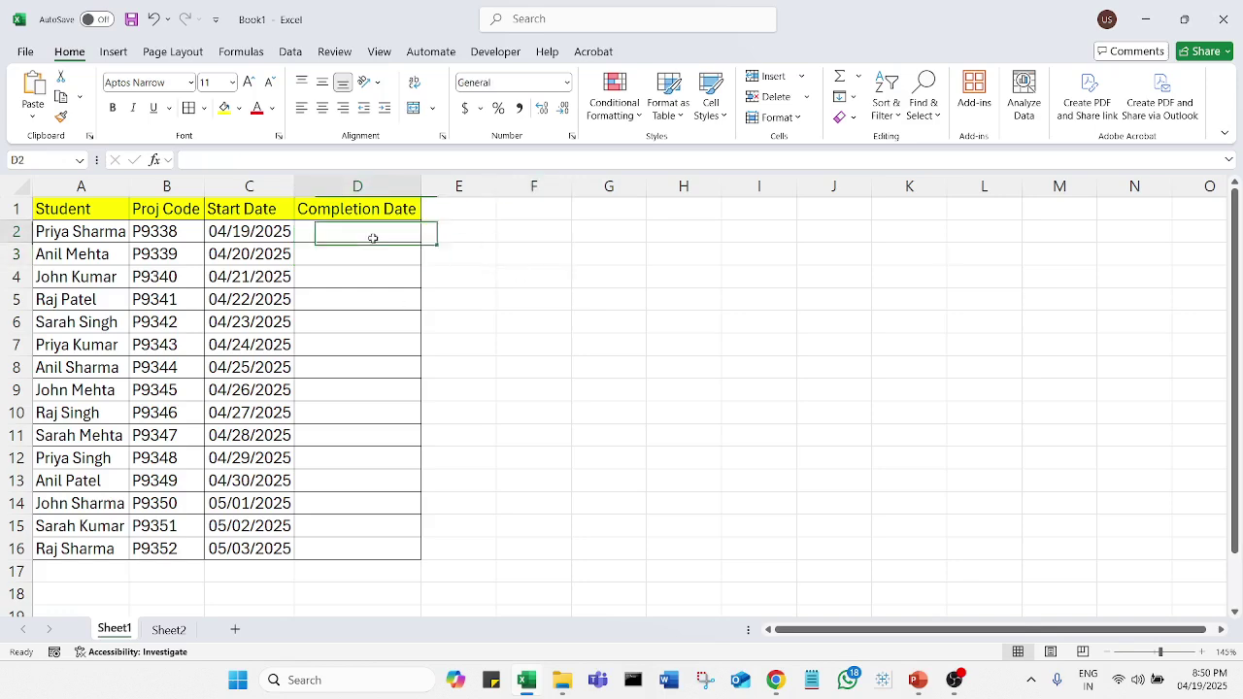
{"action": "left_click_drag", "start_coordinate": [374, 236], "coordinate": [407, 549]}
{"action": "left_click", "coordinate": [472, 406]}
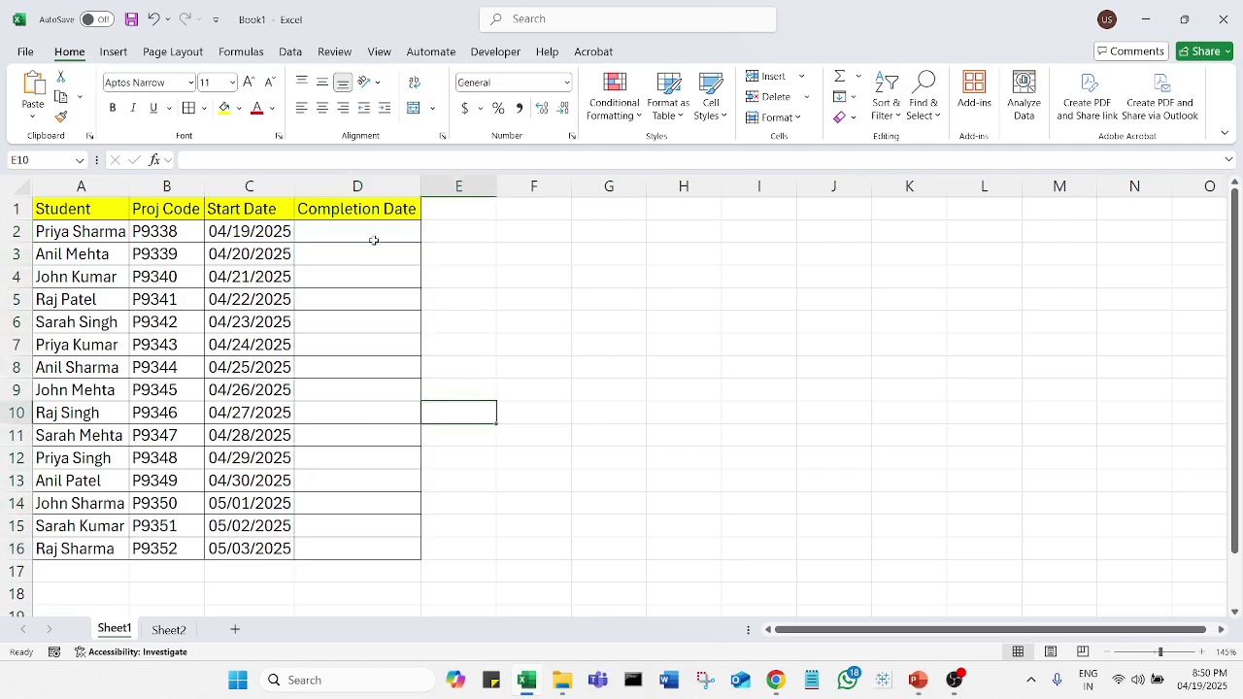
Open the data validation settings for the first completion date cell, D2.
{"action": "left_click", "coordinate": [333, 231]}
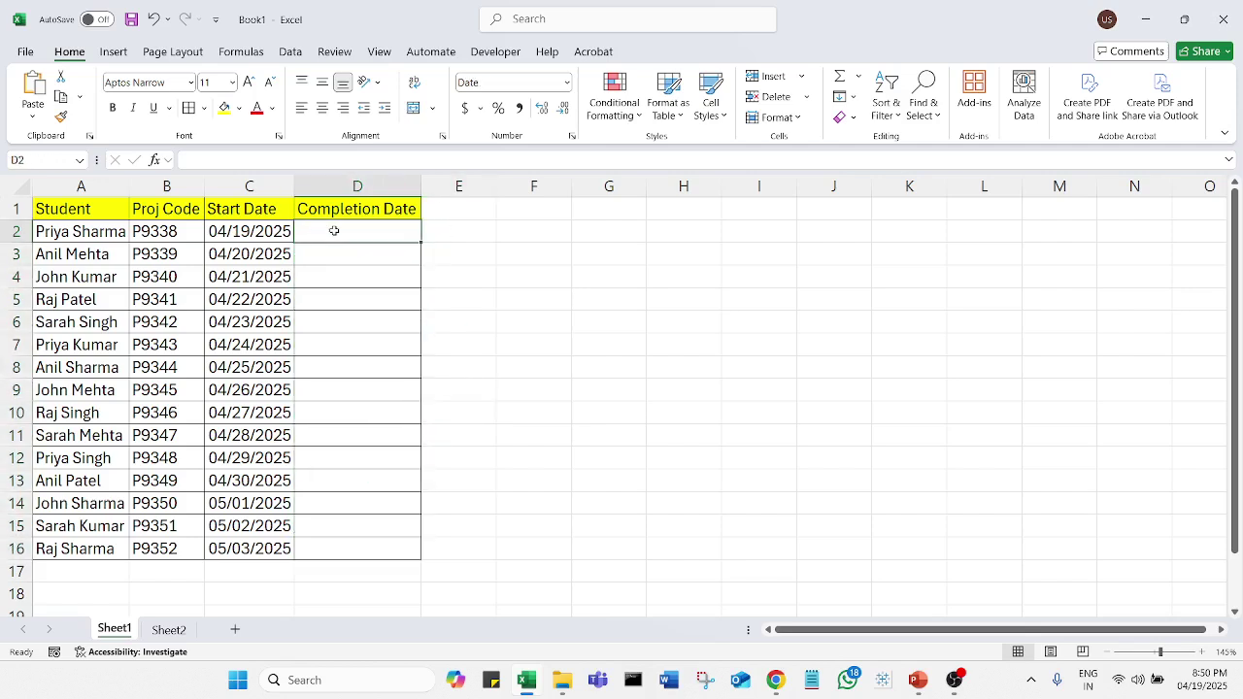
{"action": "left_click", "coordinate": [291, 55]}
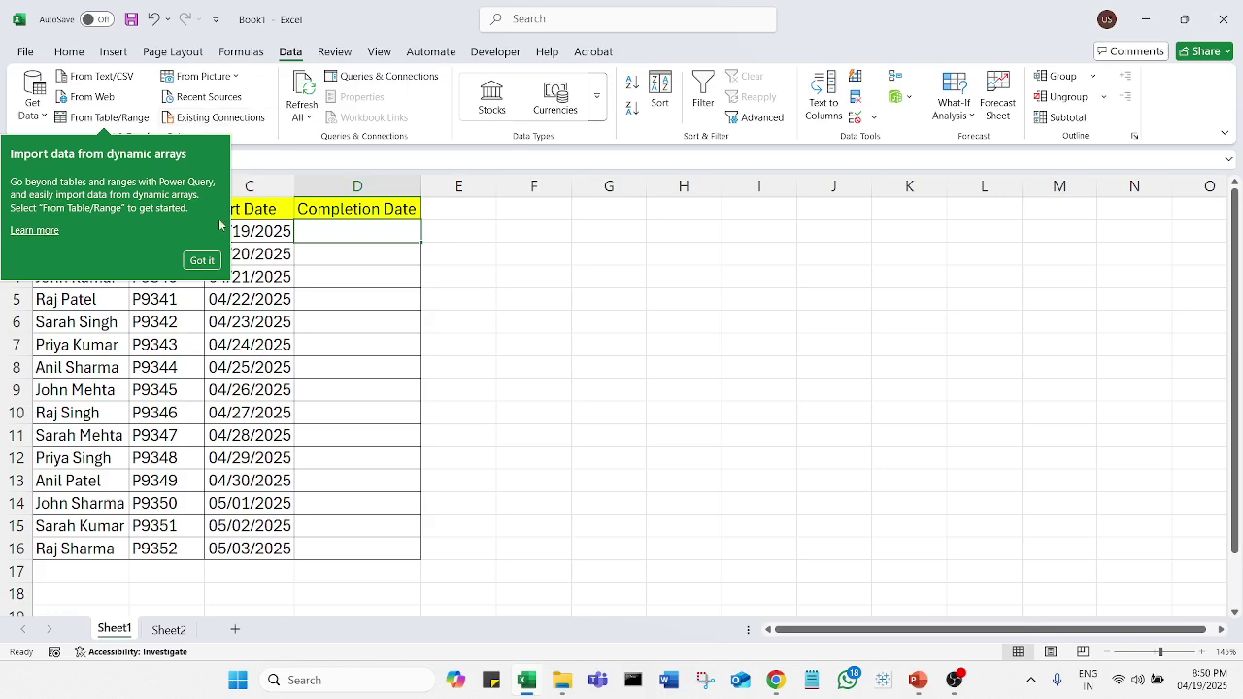
{"action": "left_click", "coordinate": [202, 262]}
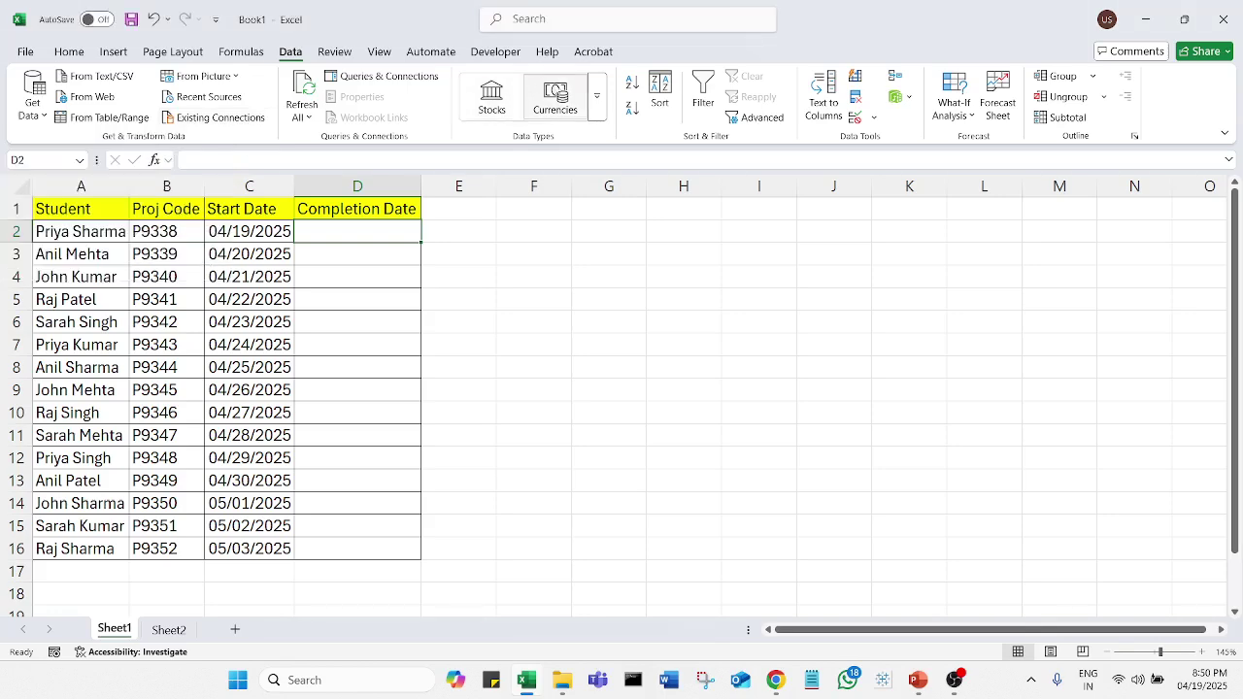
{"action": "left_click", "coordinate": [873, 118]}
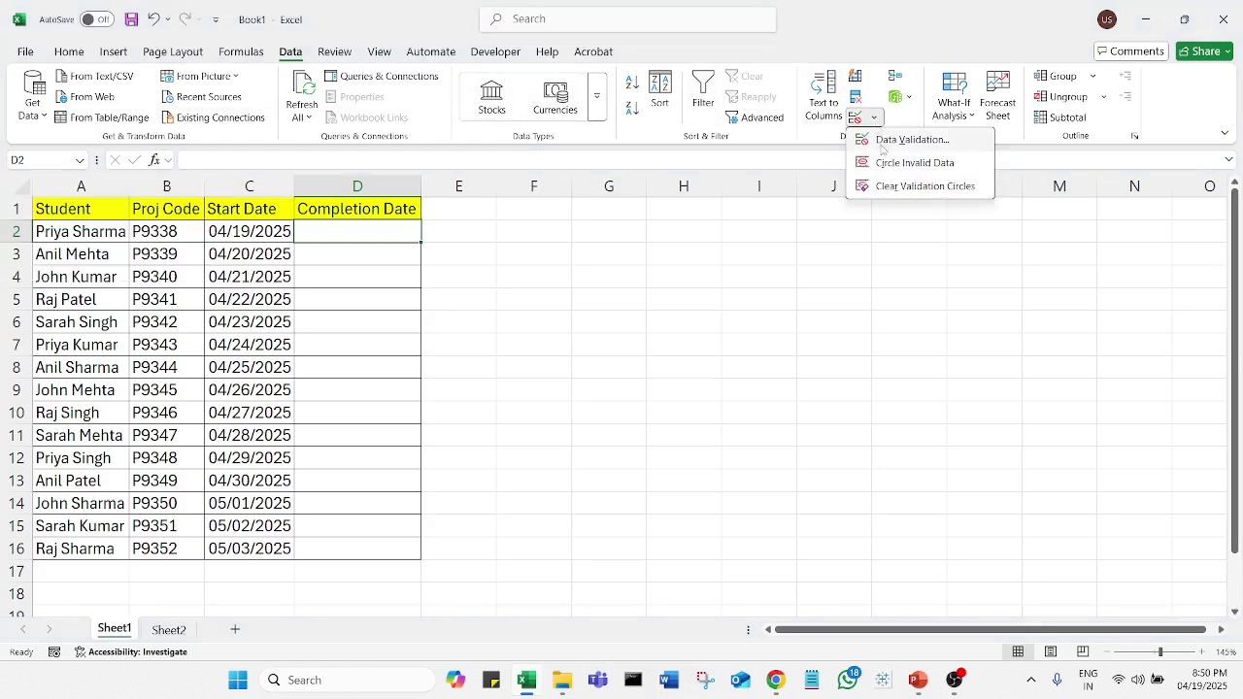
{"action": "left_click", "coordinate": [889, 141]}
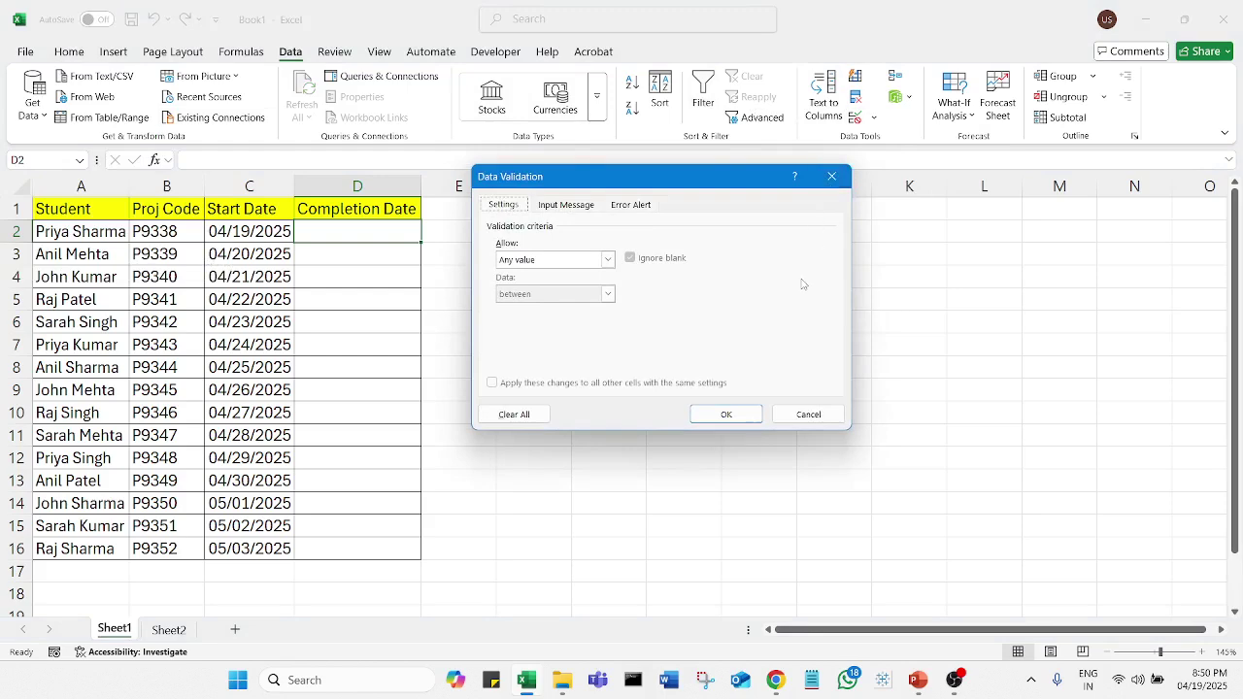
{"action": "key", "text": "super"}
{"action": "type", "text": "mag"}
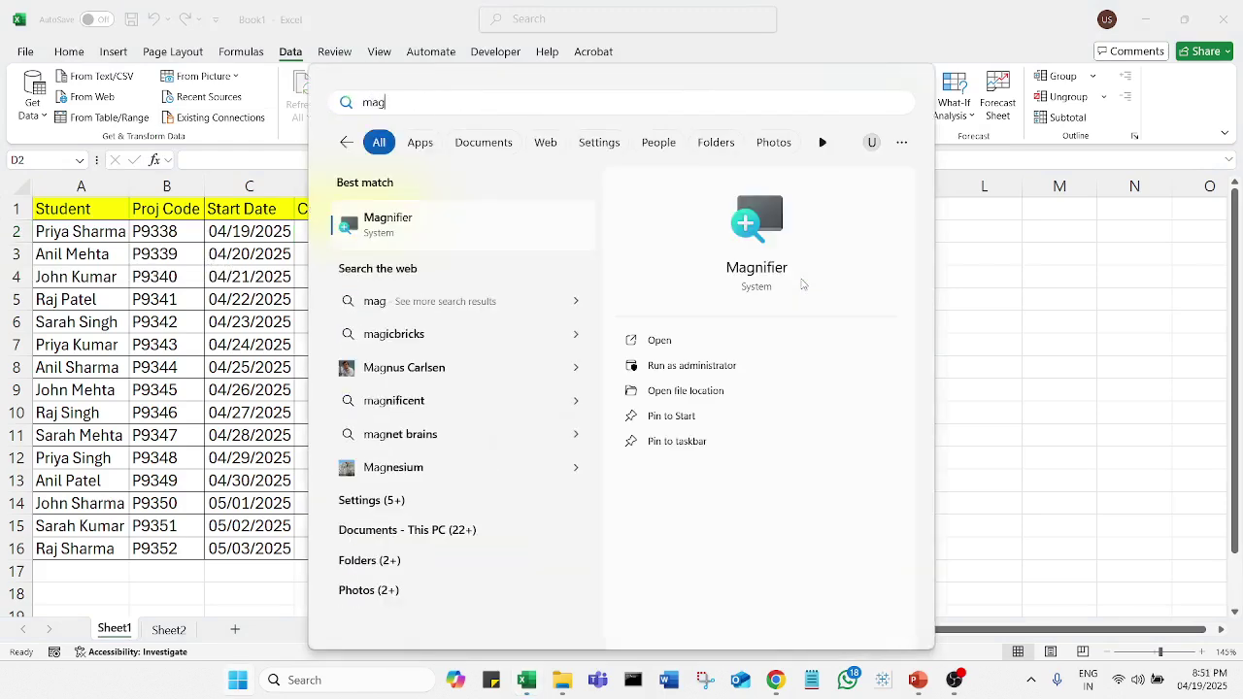
{"action": "key", "text": "BackSpace"}
{"action": "key", "text": "BackSpace"}
{"action": "key", "text": "BackSpace"}
{"action": "key", "text": "Escape"}
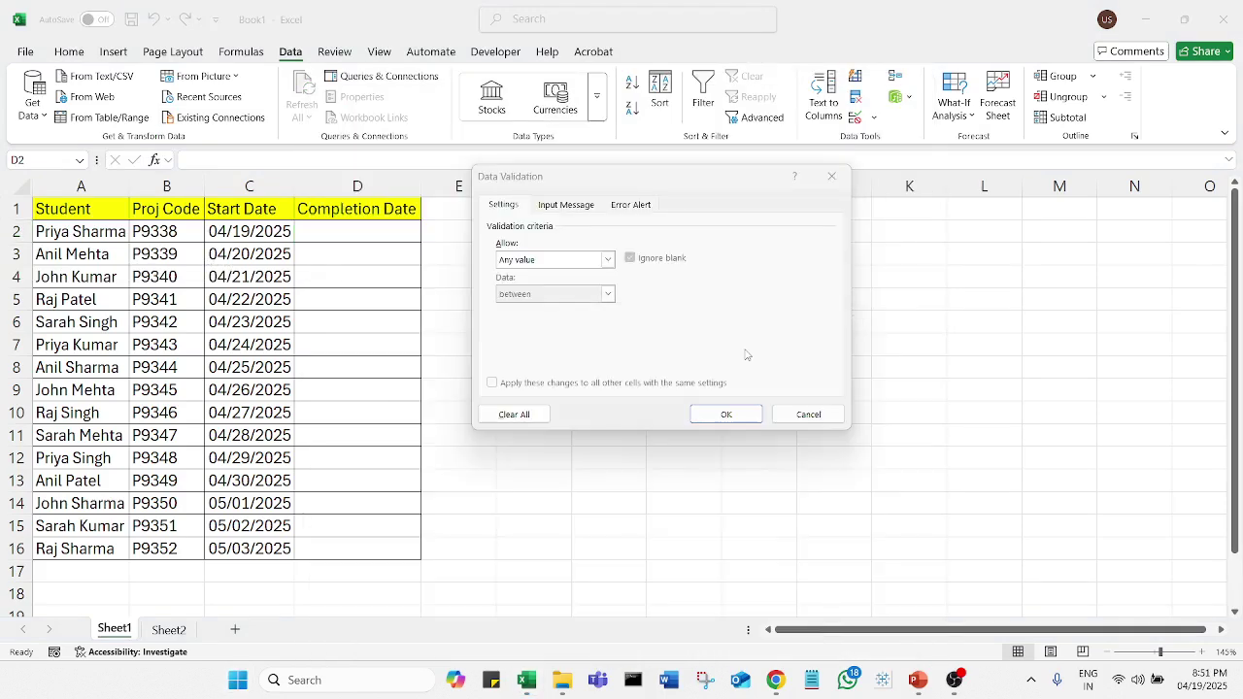
Set the validation criteria to allow only a date, with the greater than condition.
{"action": "key", "text": "super+plus"}
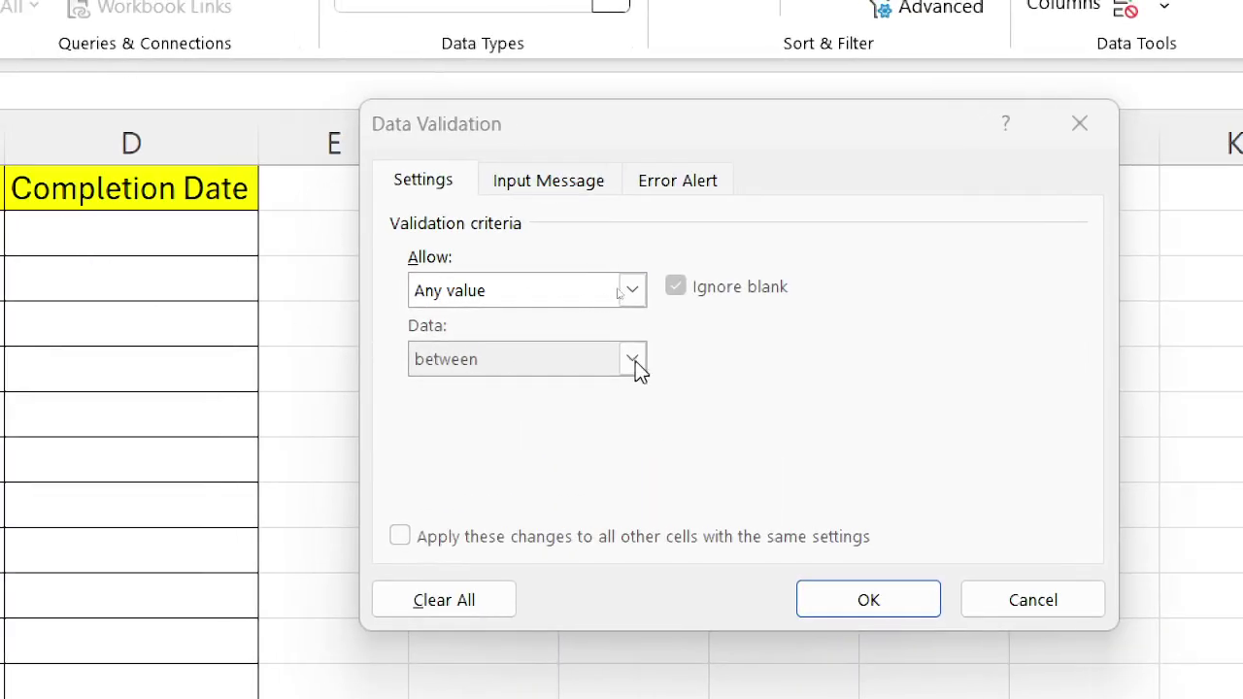
{"action": "left_click", "coordinate": [631, 289]}
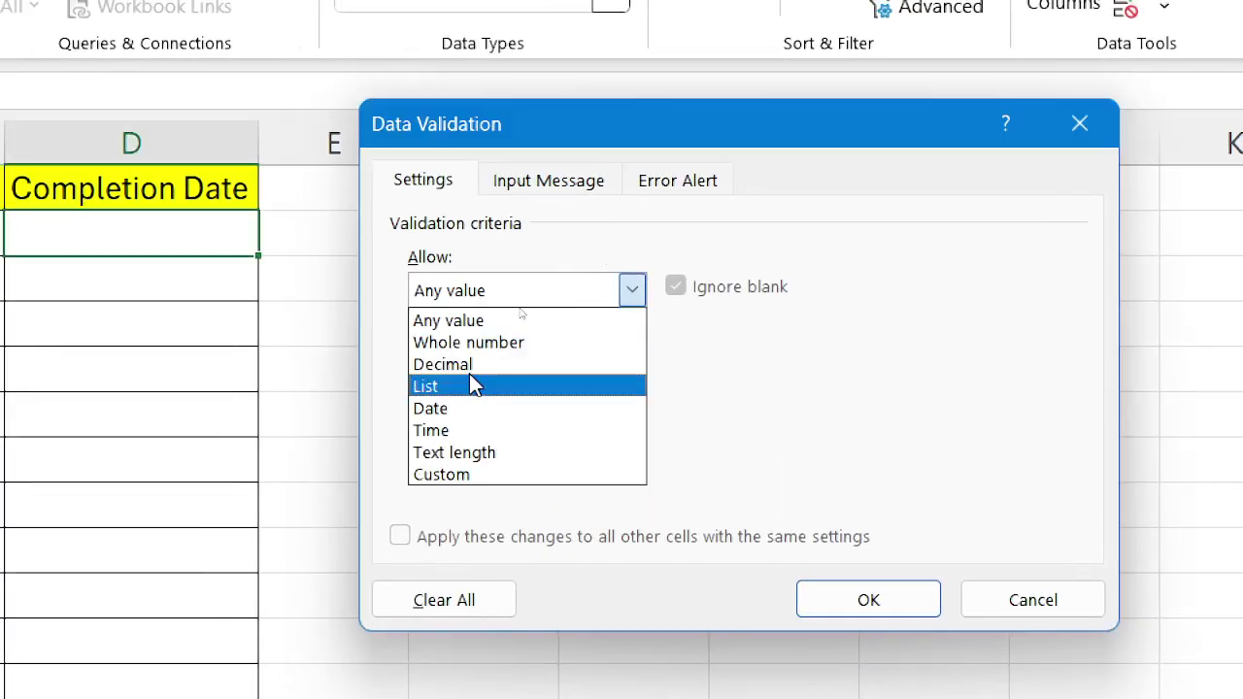
{"action": "left_click", "coordinate": [442, 409]}
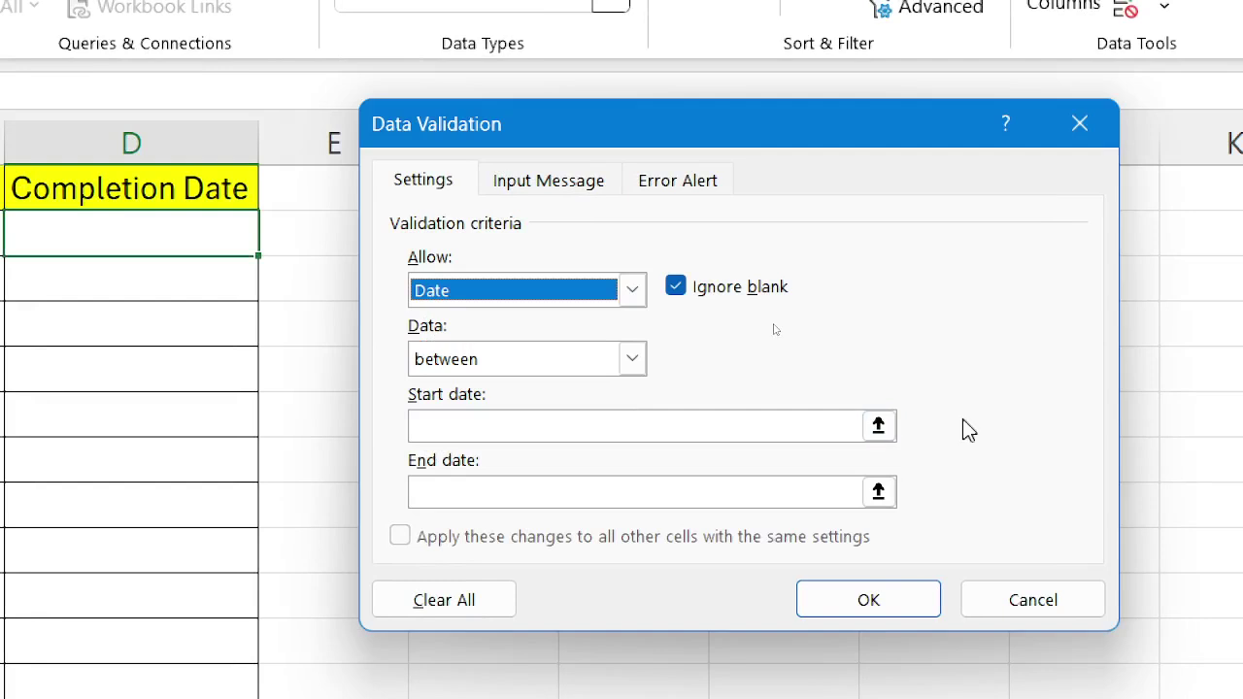
{"action": "left_click", "coordinate": [632, 361]}
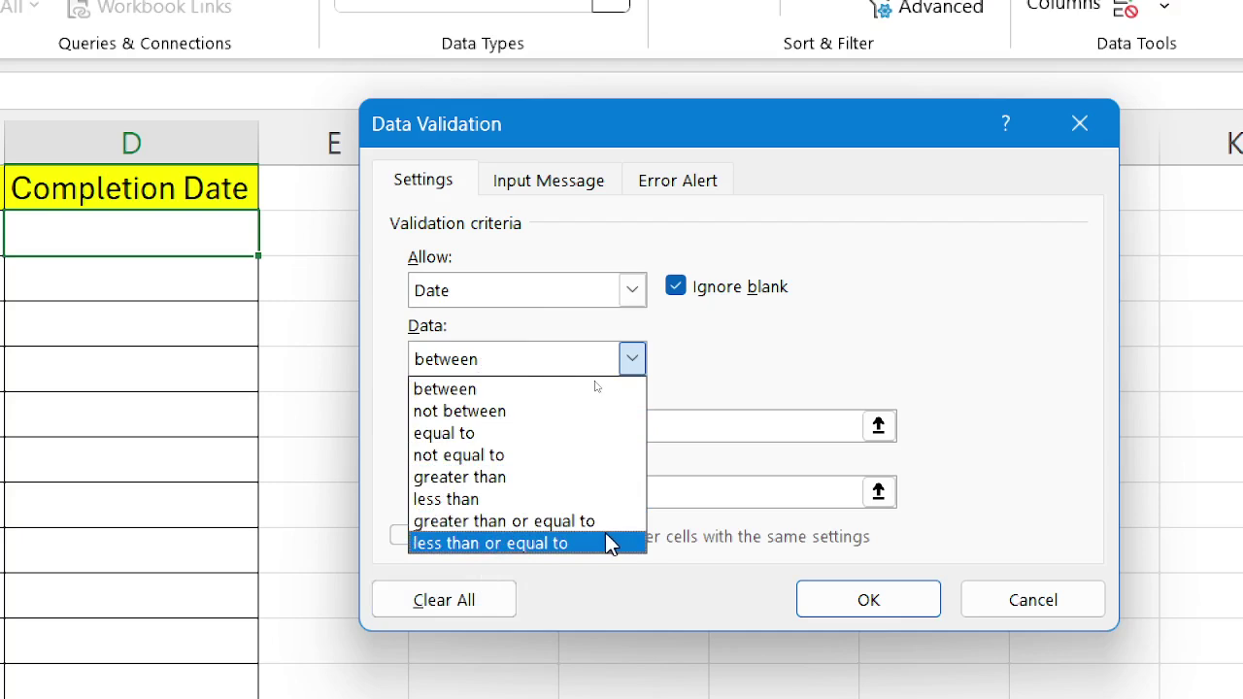
{"action": "left_click", "coordinate": [583, 475]}
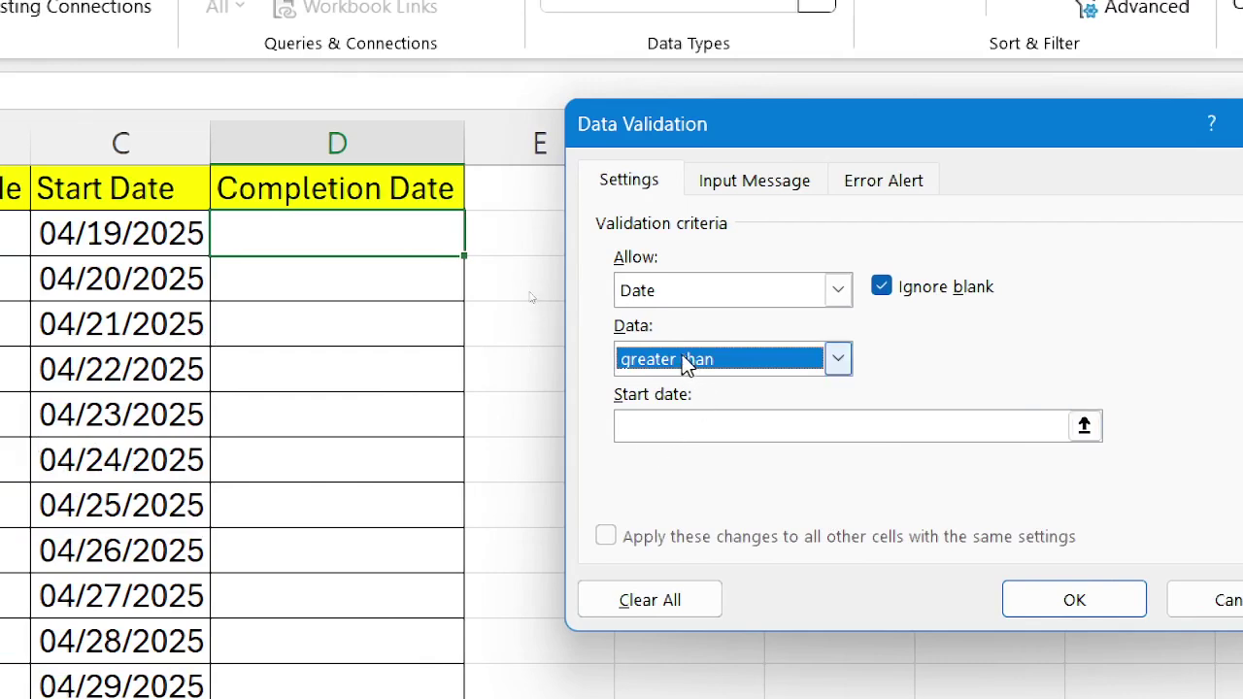
Reference cell C2 as the rule's start date (=C2) and apply the validation to D2.
{"action": "left_click", "coordinate": [1085, 427]}
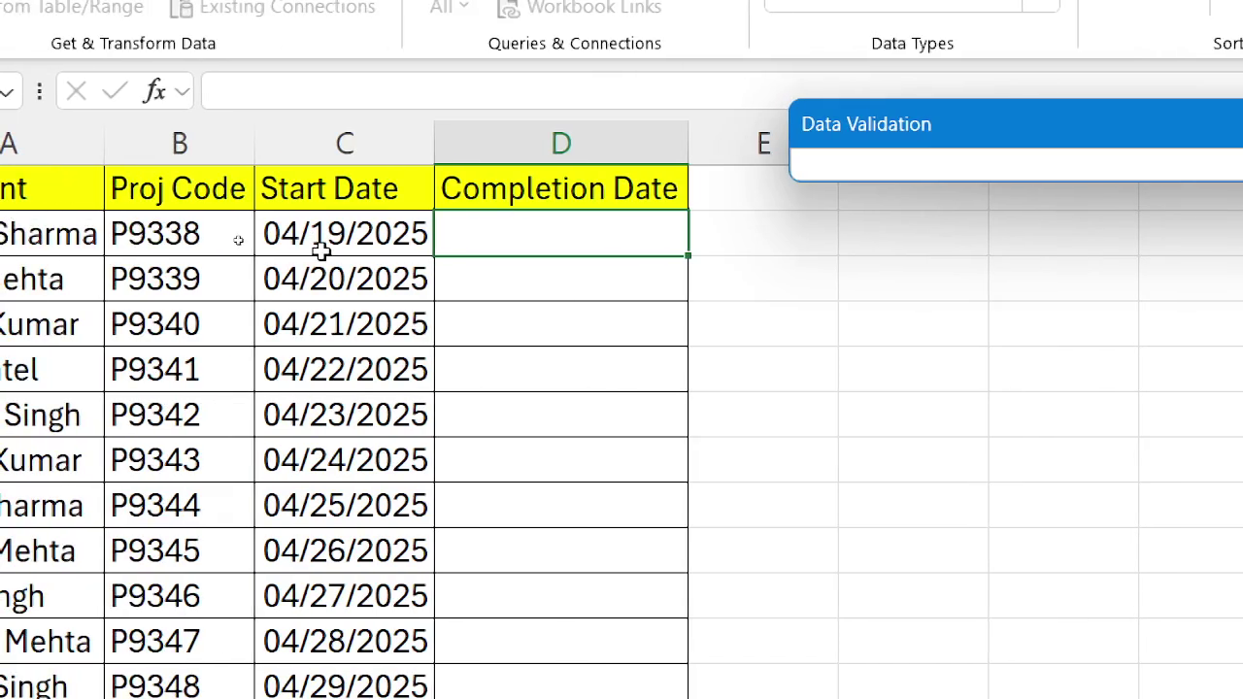
{"action": "left_click", "coordinate": [321, 245]}
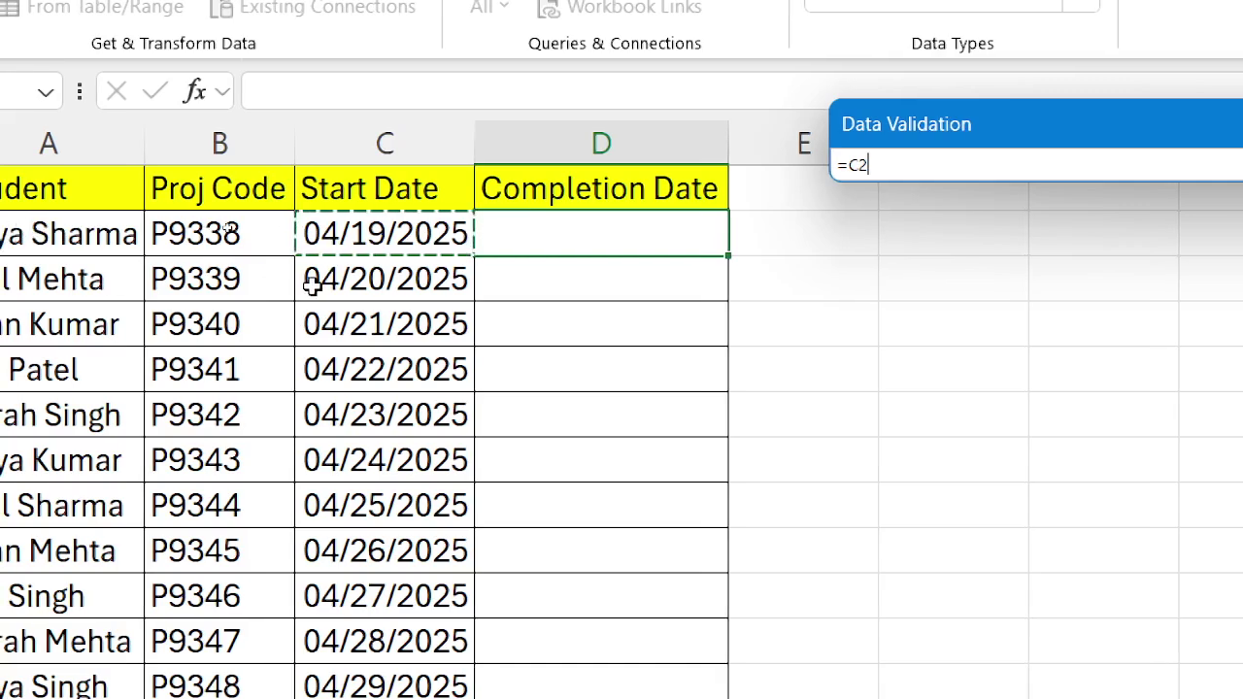
{"action": "key", "text": "Return"}
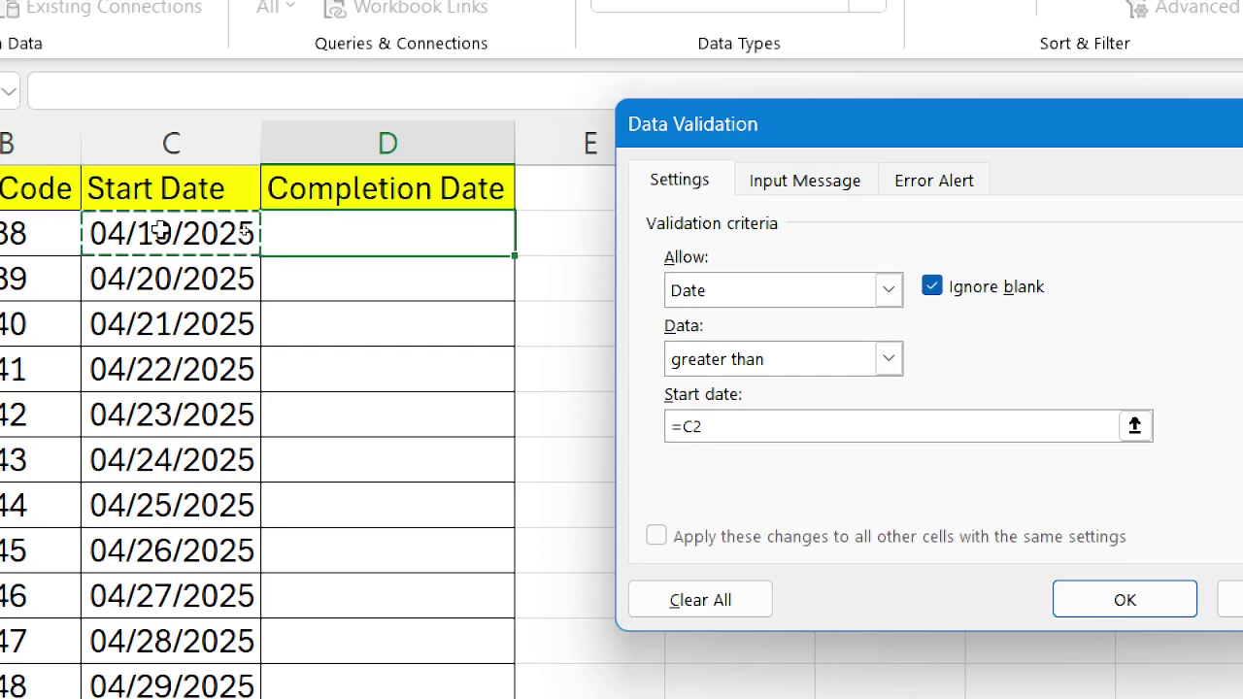
{"action": "left_click", "coordinate": [1125, 600]}
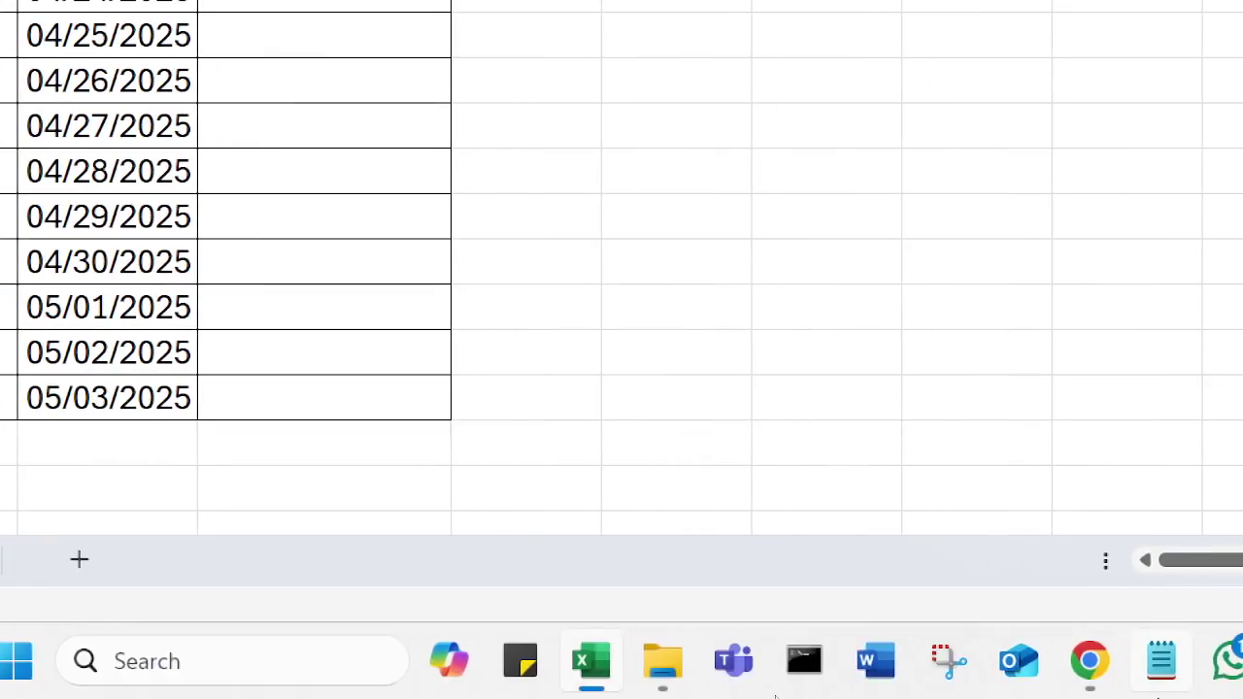
Close Magnifier and copy D2's validation rule down the Completion Date column through D16.
{"action": "mouse_move", "coordinate": [1193, 671]}
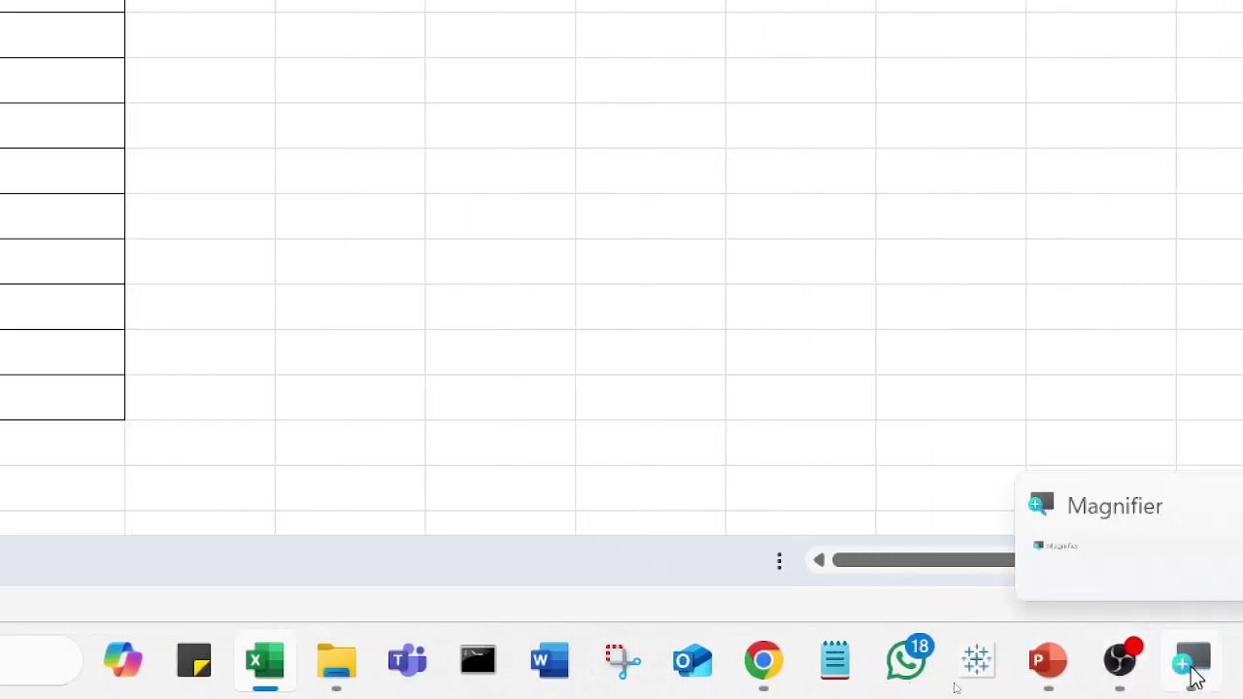
{"action": "left_click", "coordinate": [1227, 506]}
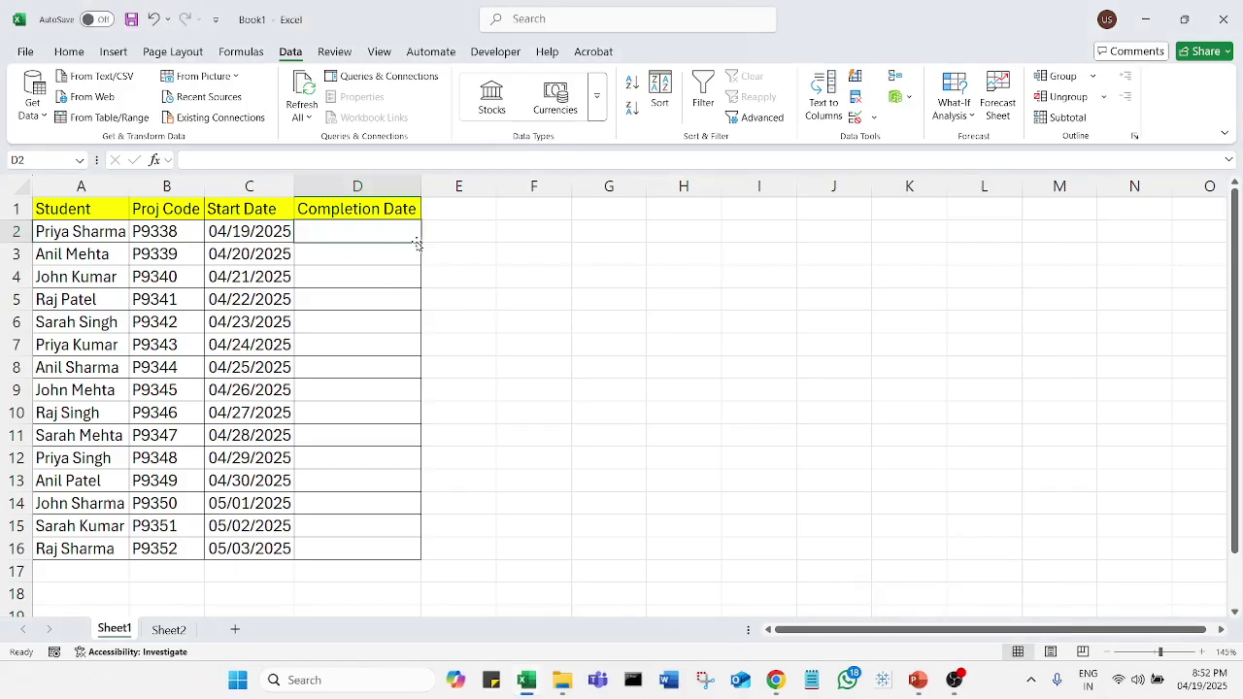
{"action": "left_click_drag", "start_coordinate": [422, 241], "coordinate": [422, 558]}
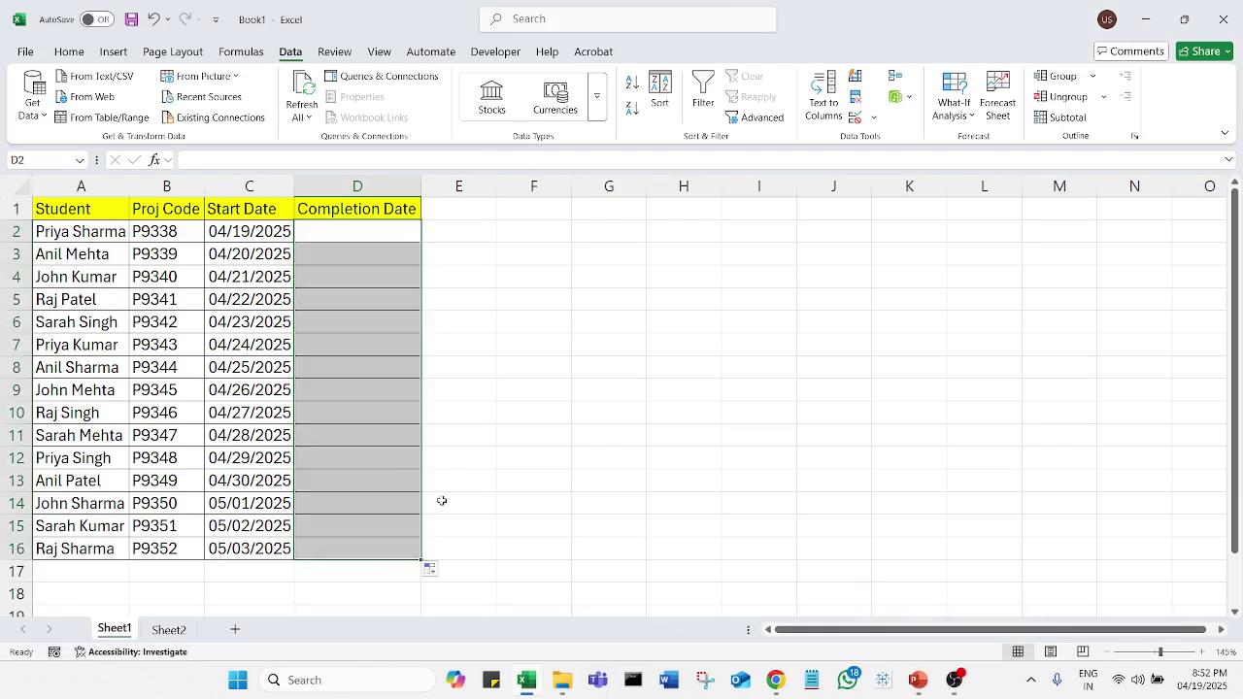
Try to enter the current date, 04/19/2025, in D2 to test the validation rule.
{"action": "left_click", "coordinate": [398, 232]}
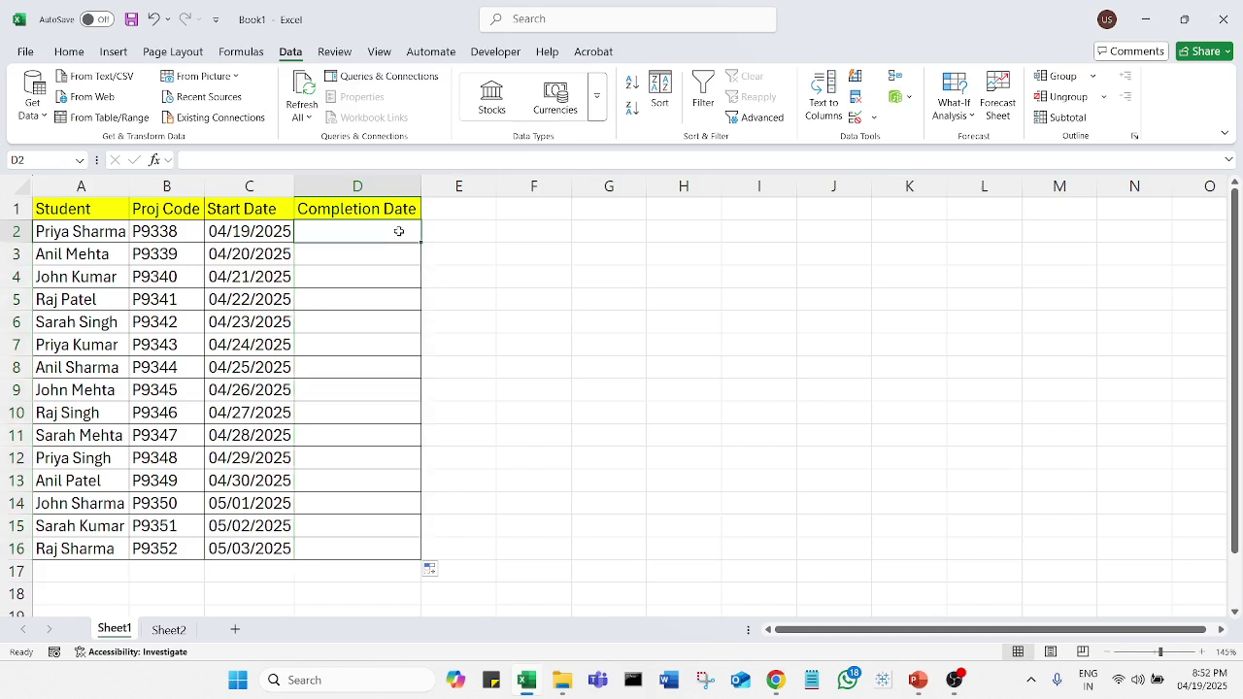
{"action": "key", "text": "ctrl+semicolon"}
{"action": "key", "text": "Return"}
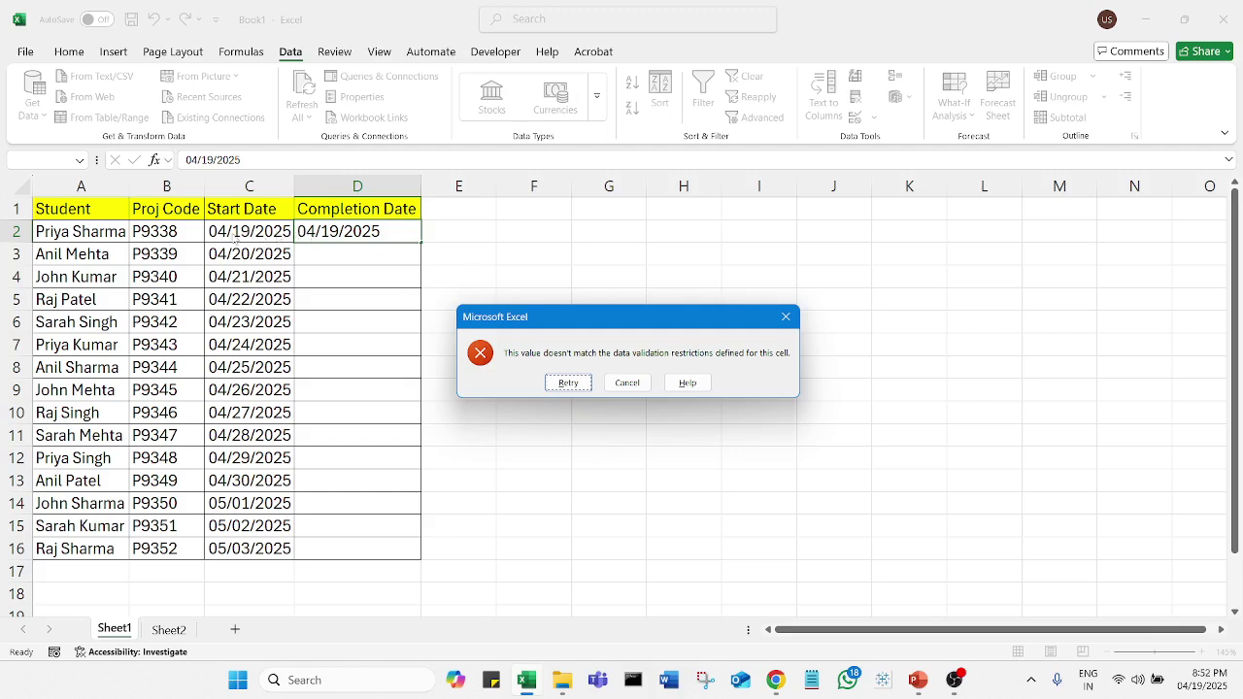
{"action": "left_click", "coordinate": [636, 384]}
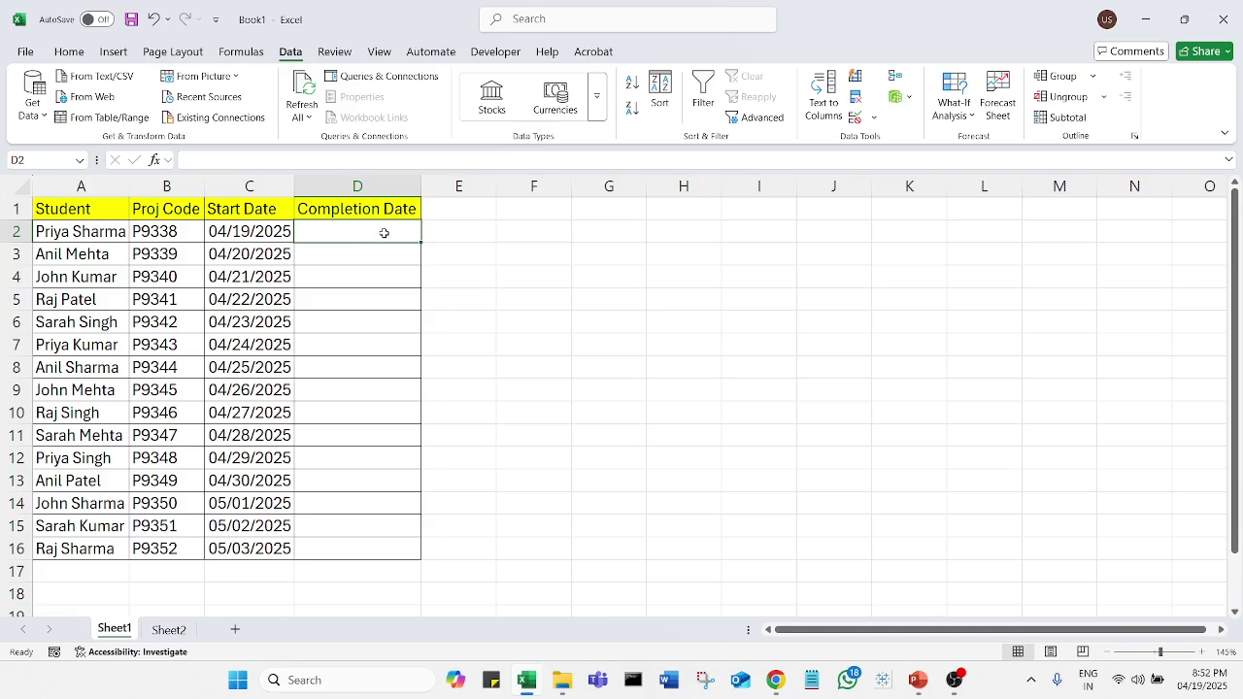
Enter 04/23/2025 as the completion date in D2, starting from the current date and changing its day to 23.
{"action": "left_click", "coordinate": [403, 373]}
{"action": "left_click", "coordinate": [392, 238]}
{"action": "key", "text": "ctrl+semicolon"}
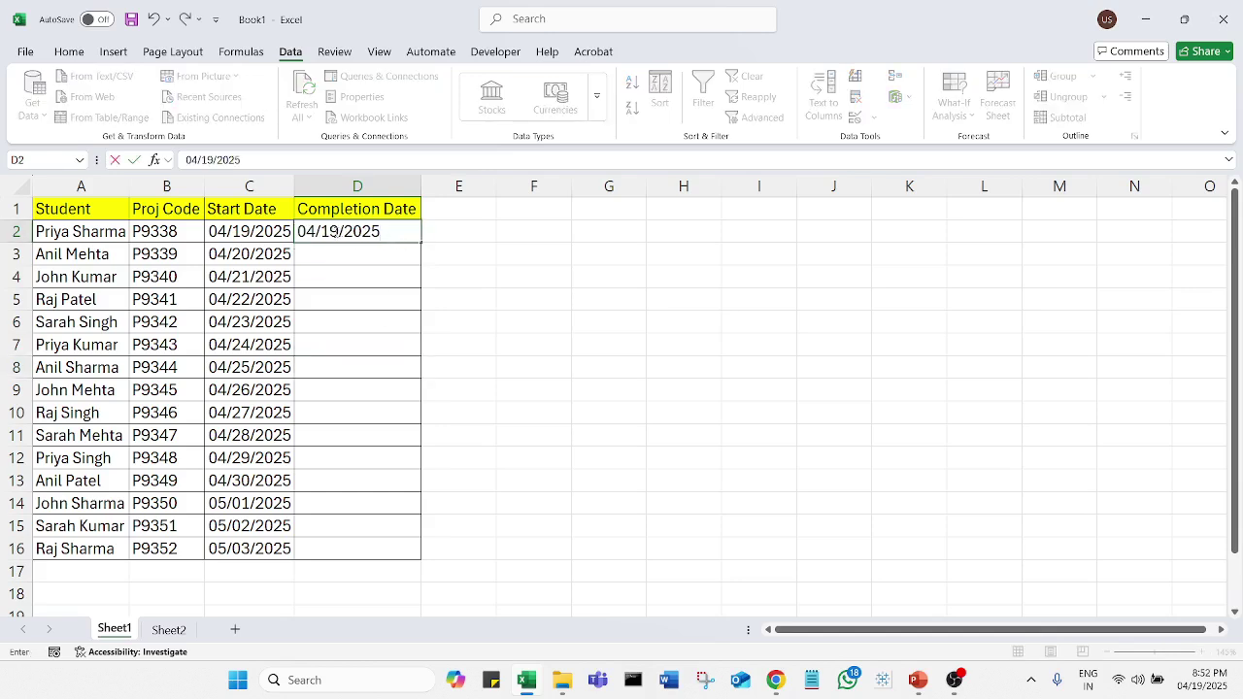
{"action": "left_click_drag", "start_coordinate": [331, 233], "coordinate": [322, 233]}
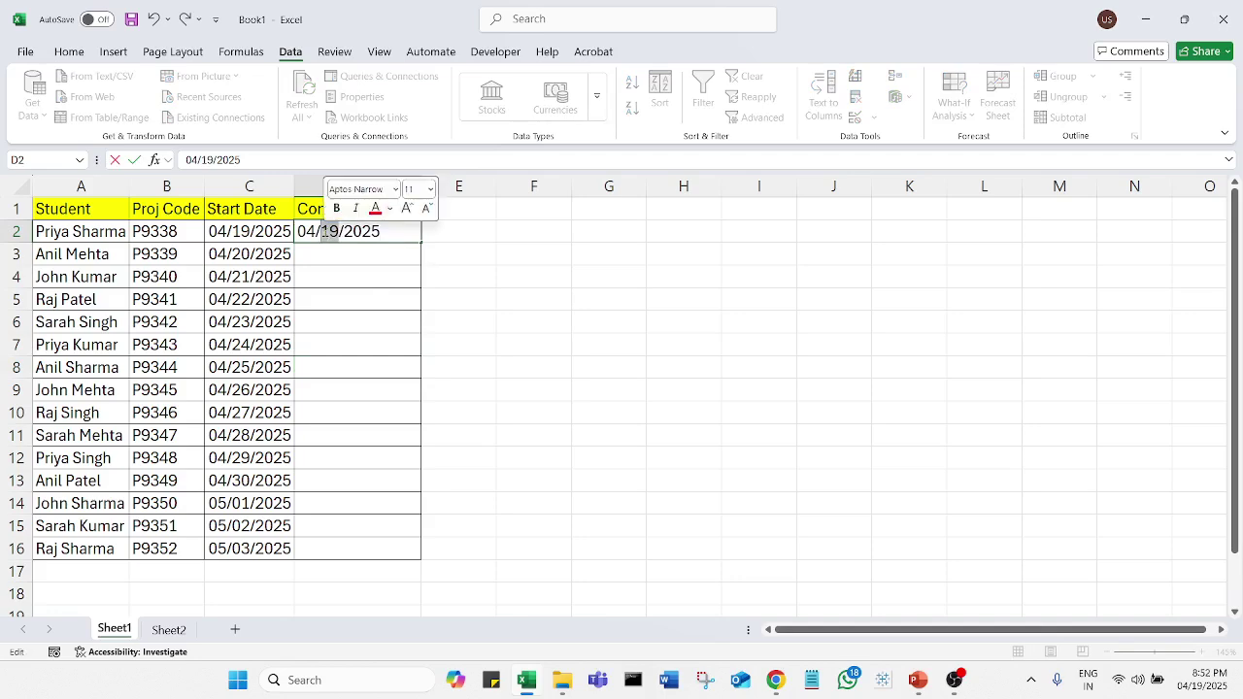
{"action": "type", "text": "23"}
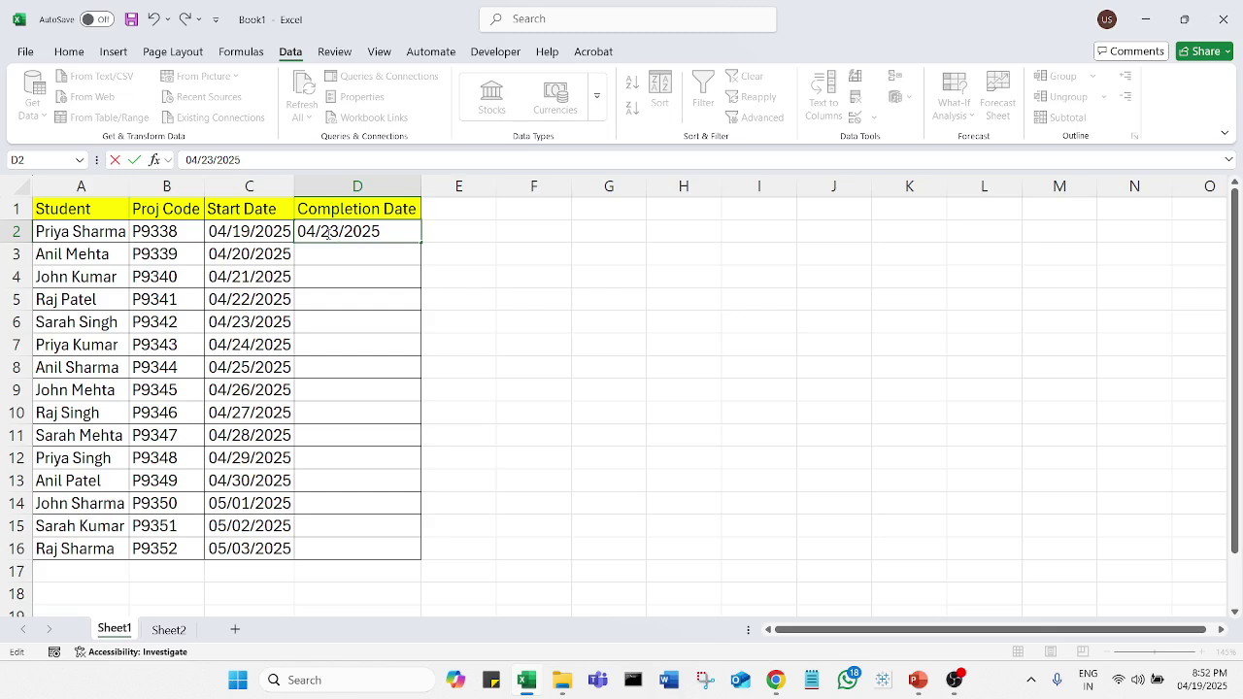
{"action": "key", "text": "Return"}
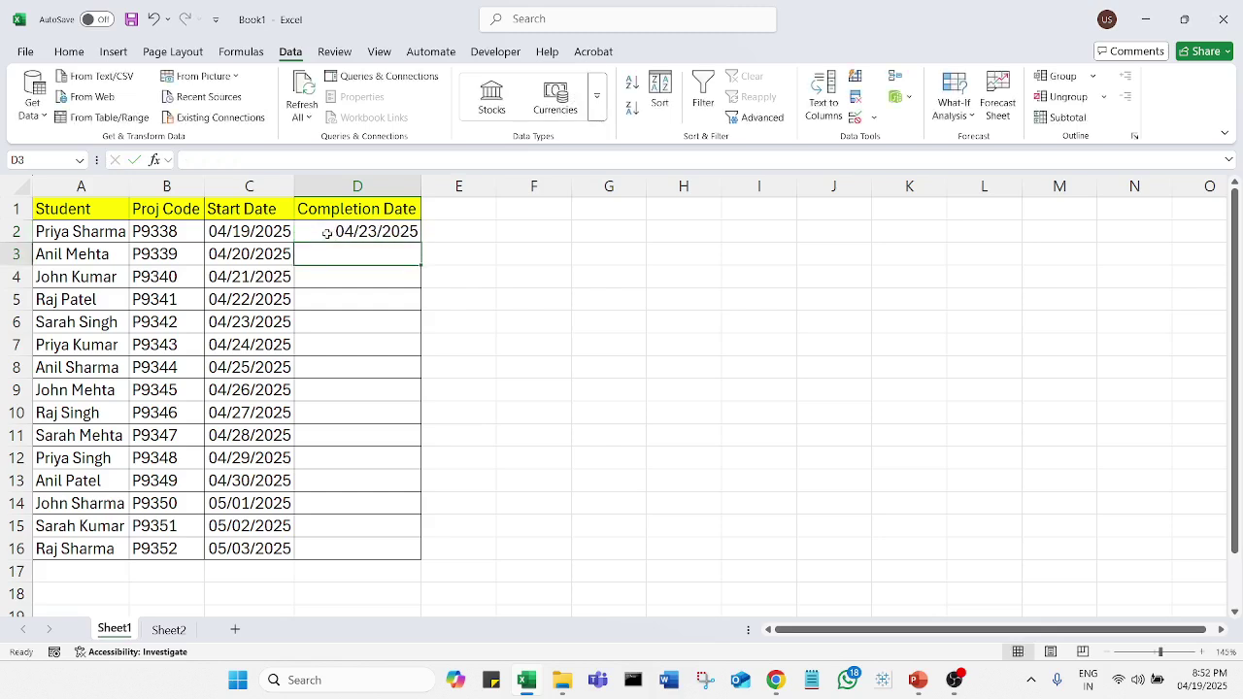
Fill the completion date in D2 down through D5 as a series of consecutive days.
{"action": "left_click", "coordinate": [396, 233]}
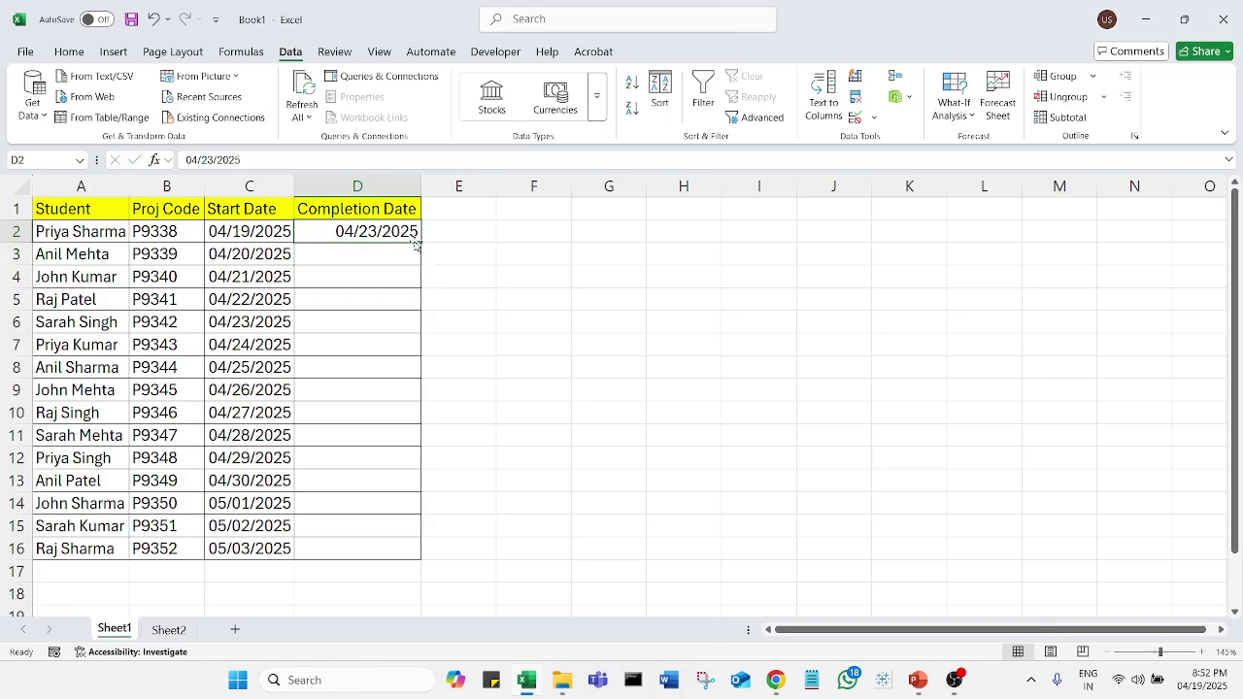
{"action": "left_click_drag", "start_coordinate": [420, 243], "coordinate": [423, 307]}
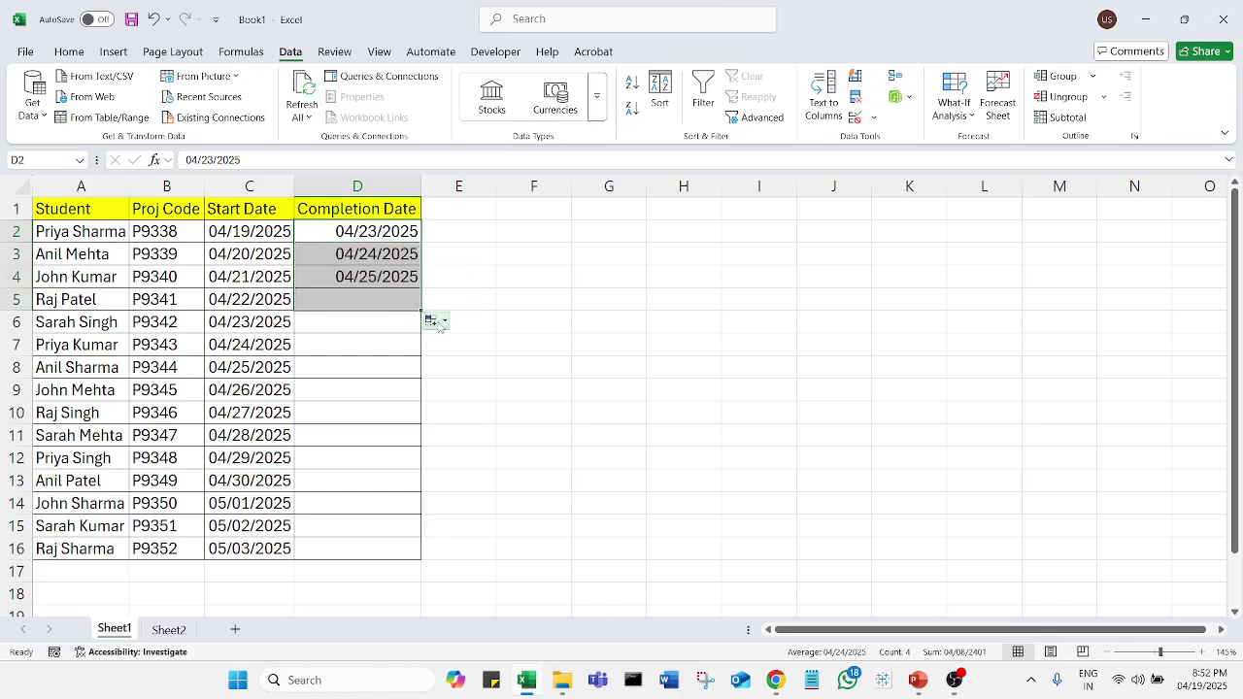
{"action": "left_click", "coordinate": [514, 332]}
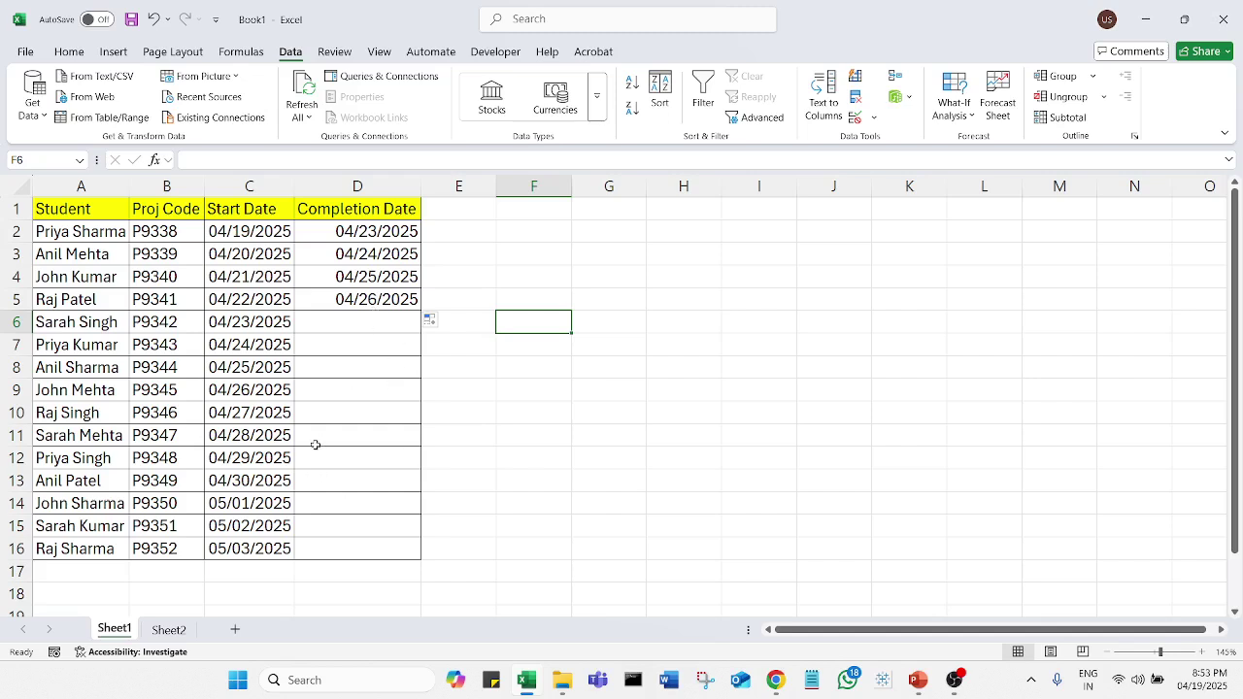
Try to enter the current date, 04/19/2025, in D7 to test the copied validation rule, and cancel the entry.
{"action": "left_click", "coordinate": [370, 349]}
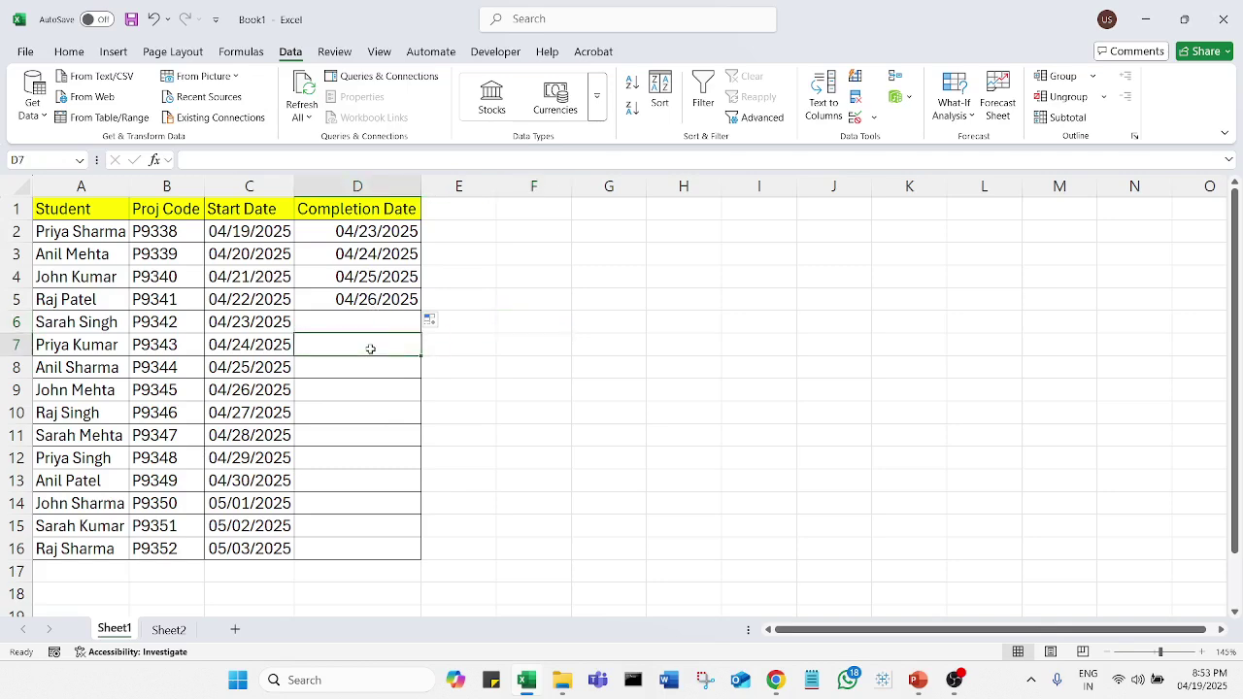
{"action": "key", "text": "ctrl+semicolon"}
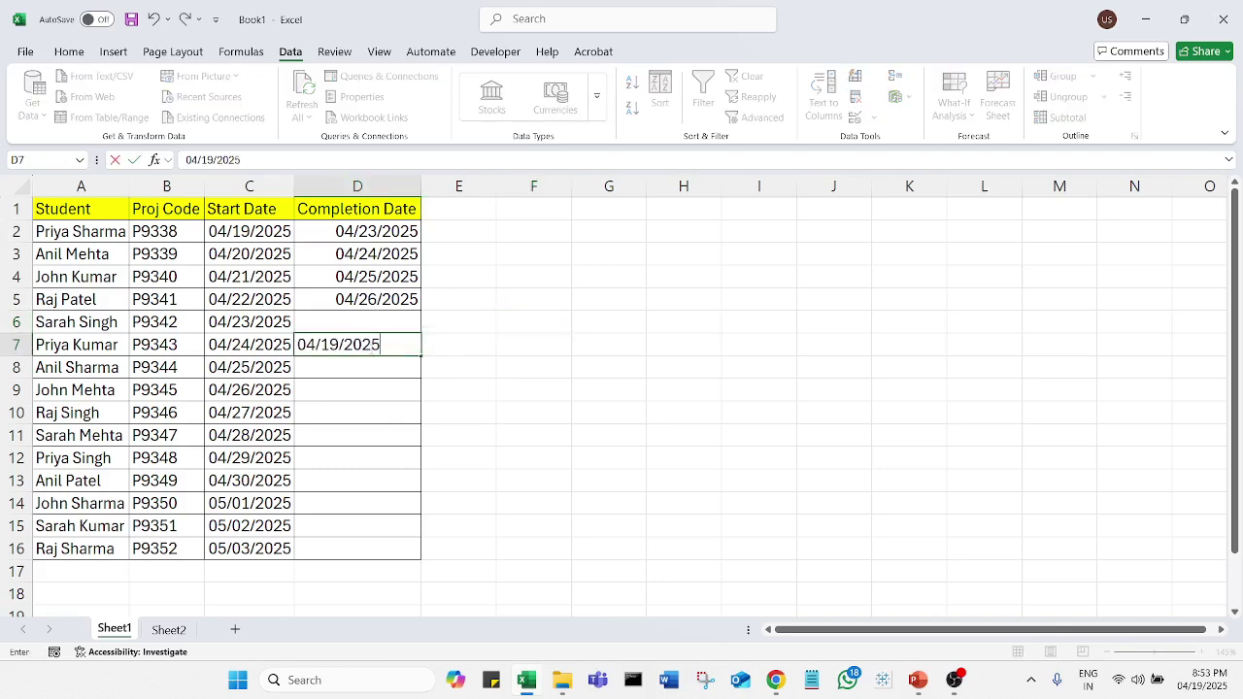
{"action": "key", "text": "Return"}
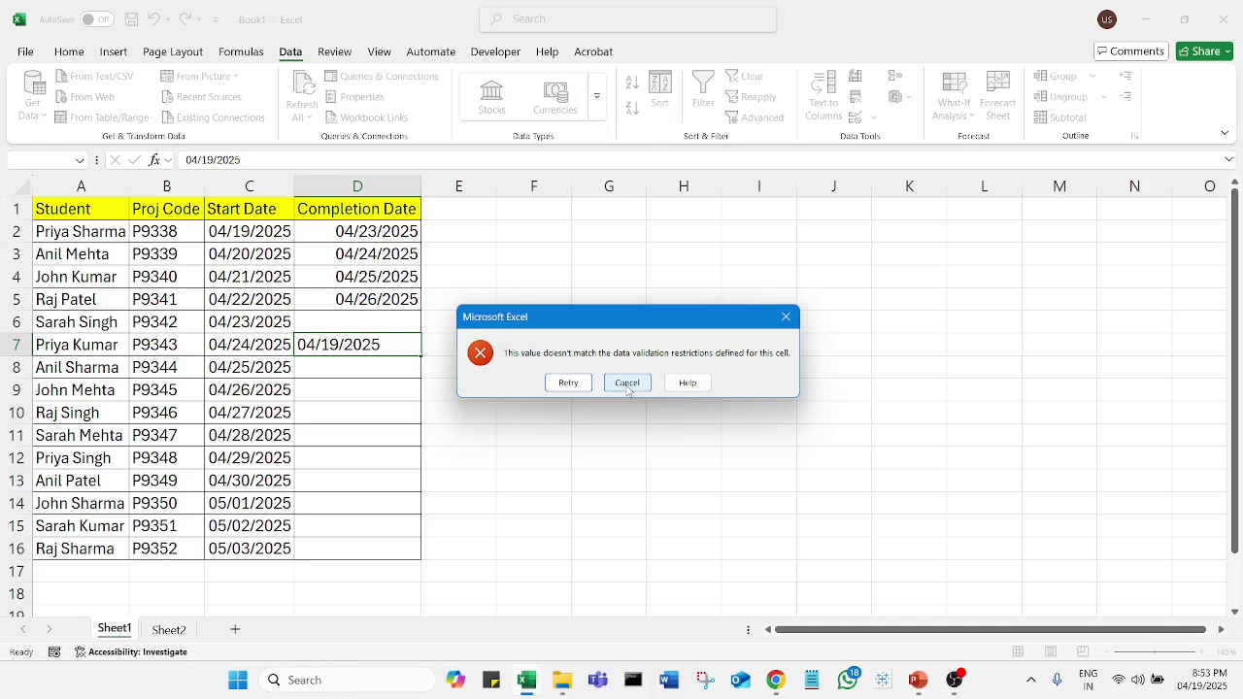
{"action": "left_click", "coordinate": [628, 384]}
Switch to the running PowerPoint slide show with the Restricting Date Entries slide.
{"action": "mouse_move", "coordinate": [918, 680]}
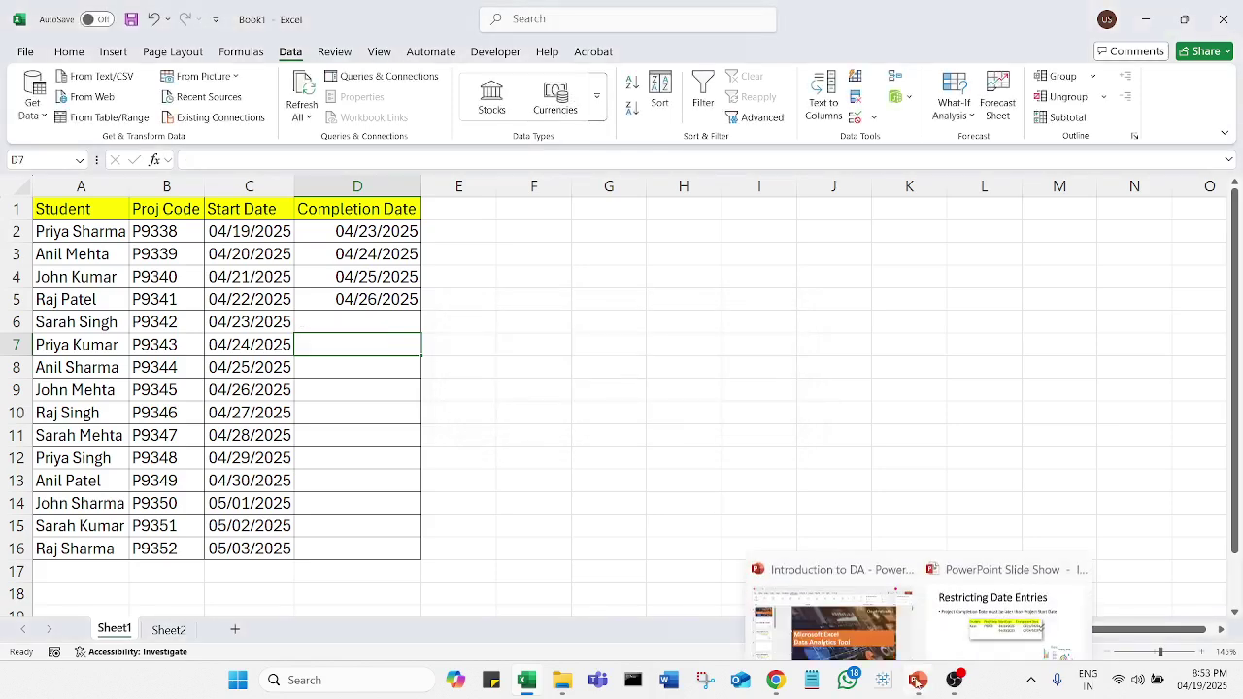
{"action": "left_click", "coordinate": [936, 617]}
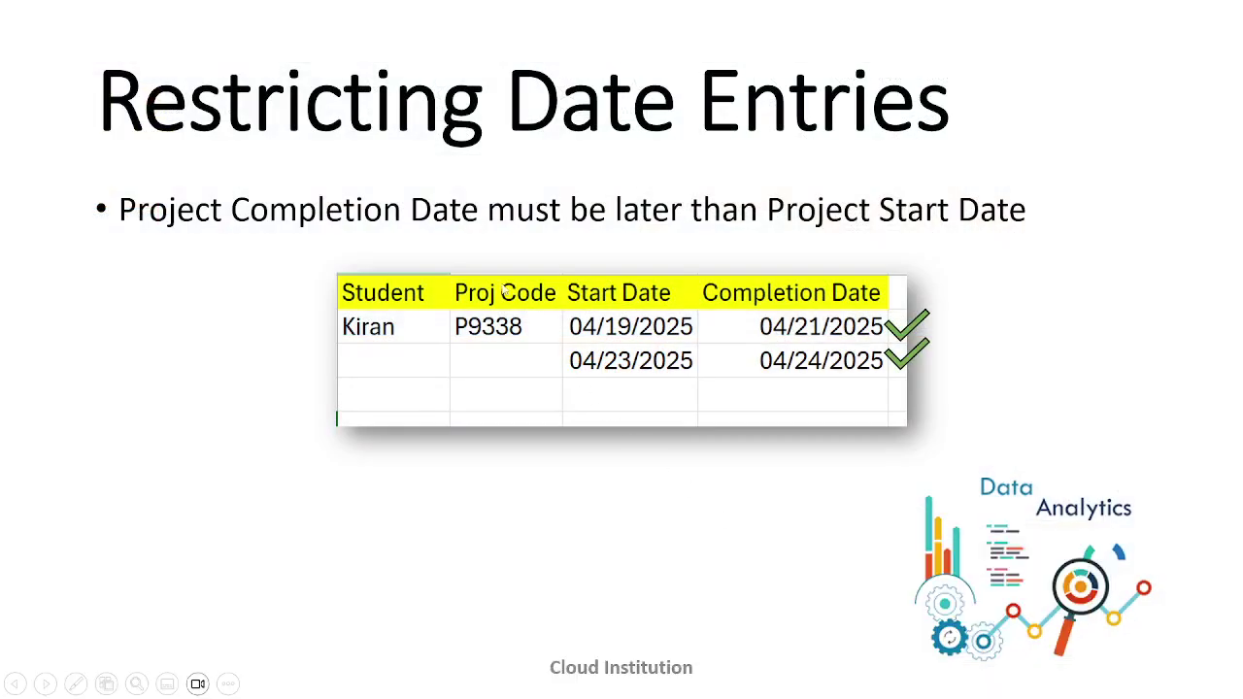